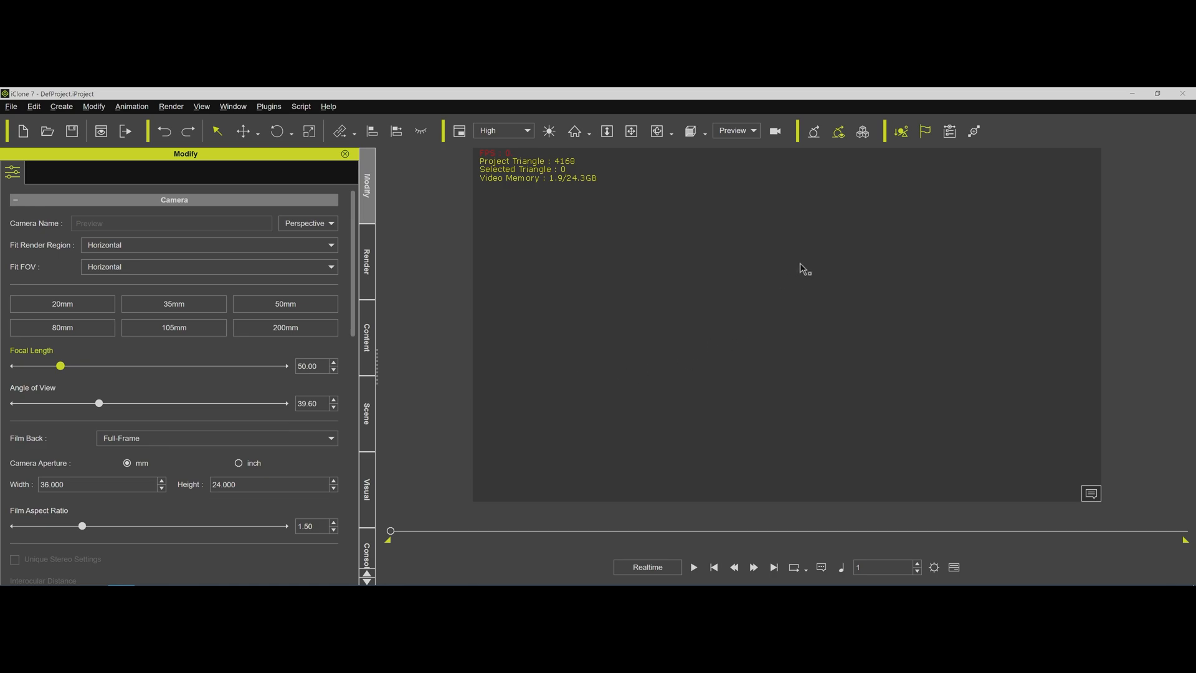
click(813, 131)
mouse_move(516, 584)
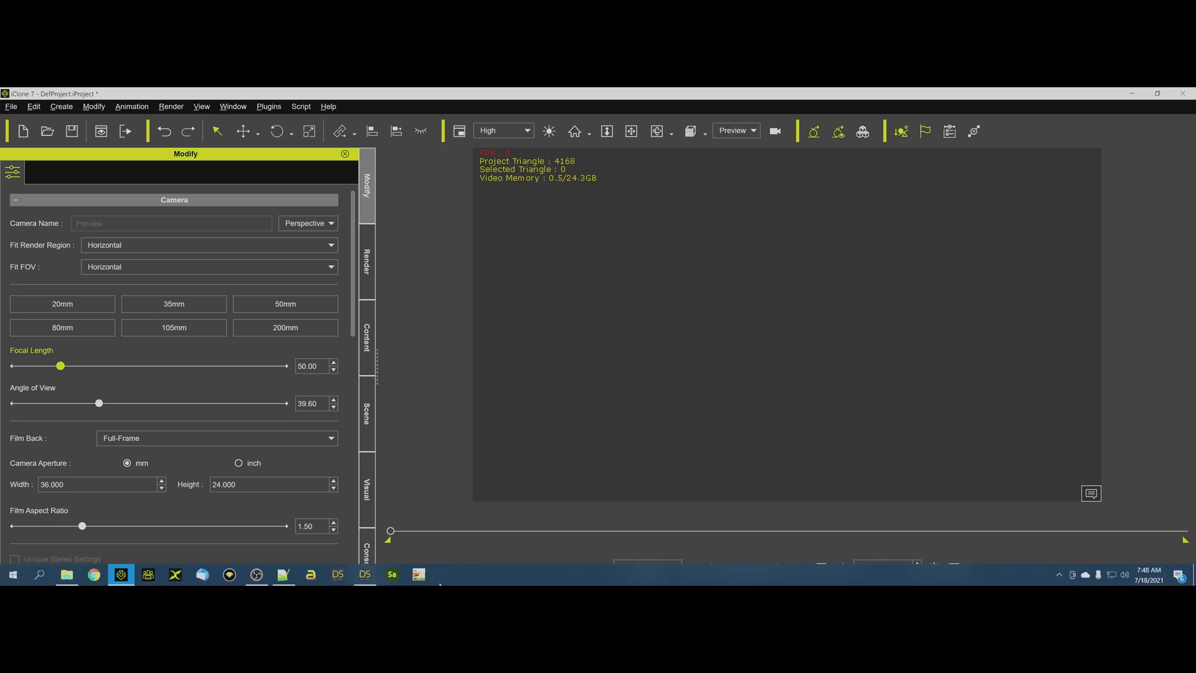
click(365, 574)
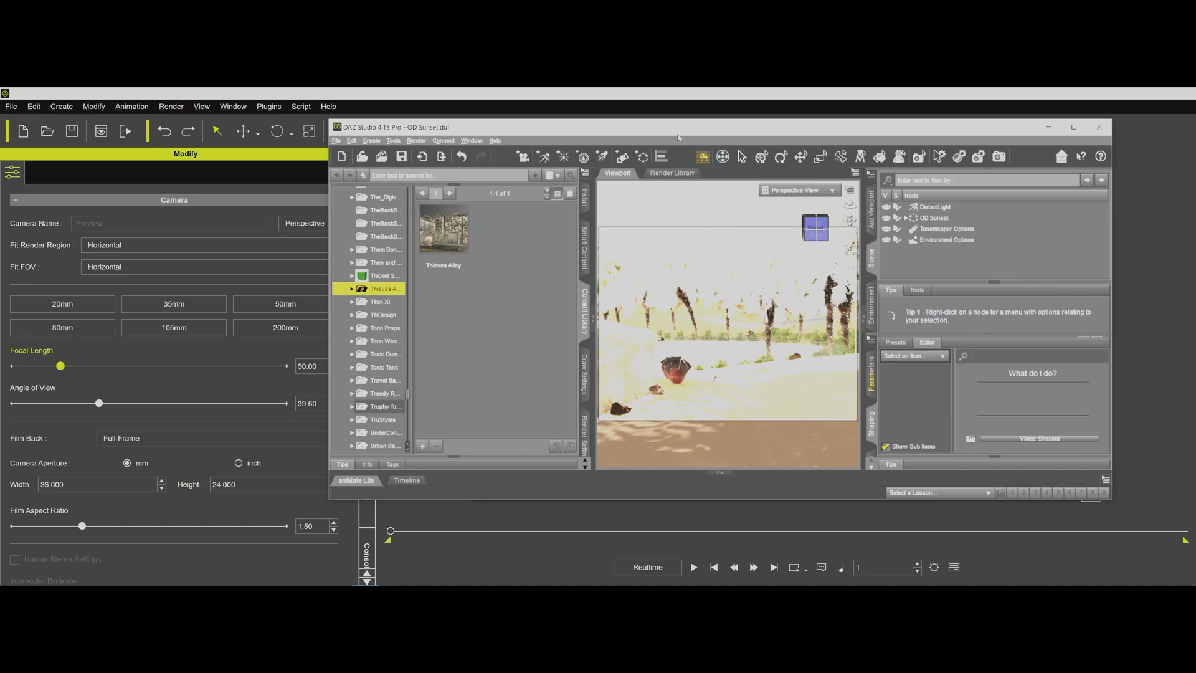
click(664, 91)
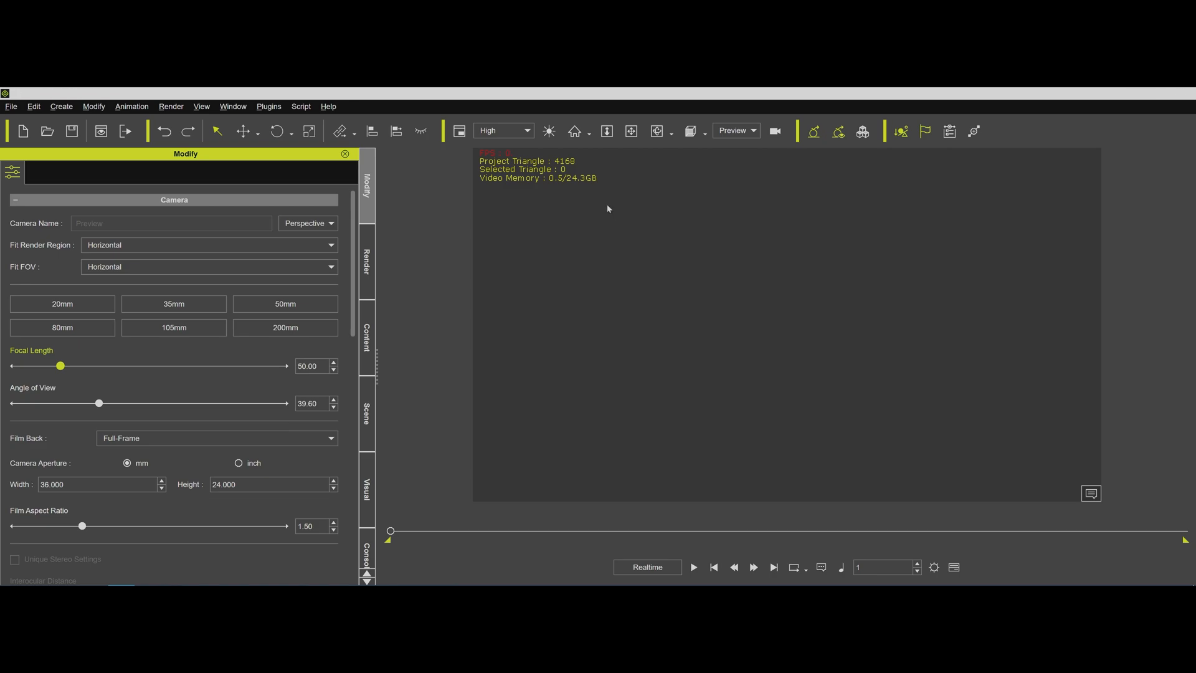
Step: Switch to DAZ Studio and export the OD Sunset scene to the Exports folder as the FBX file Sunset Oasis with embedded textures
key(alt+Tab)
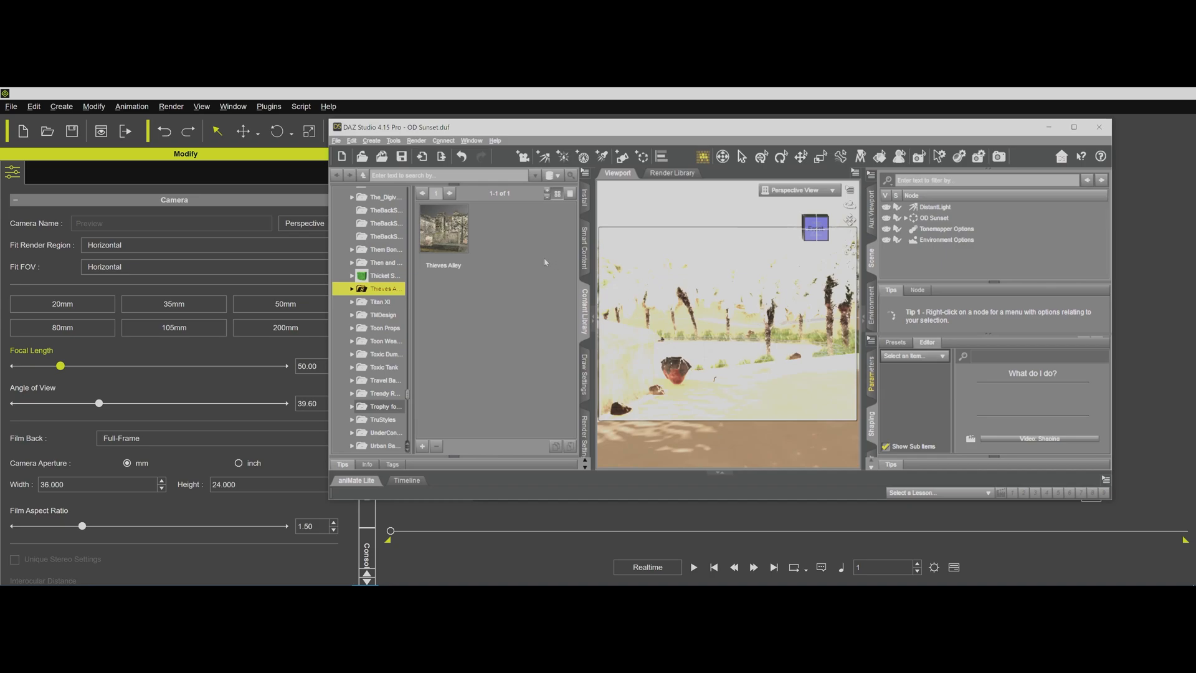
click(347, 142)
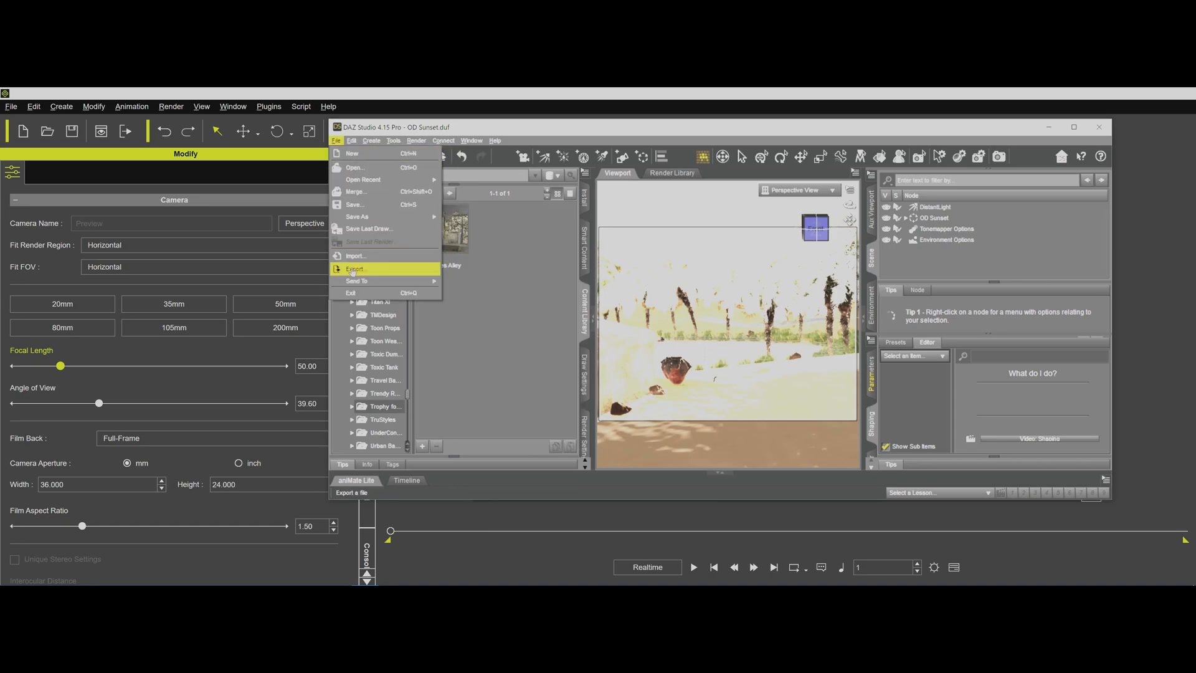
click(354, 269)
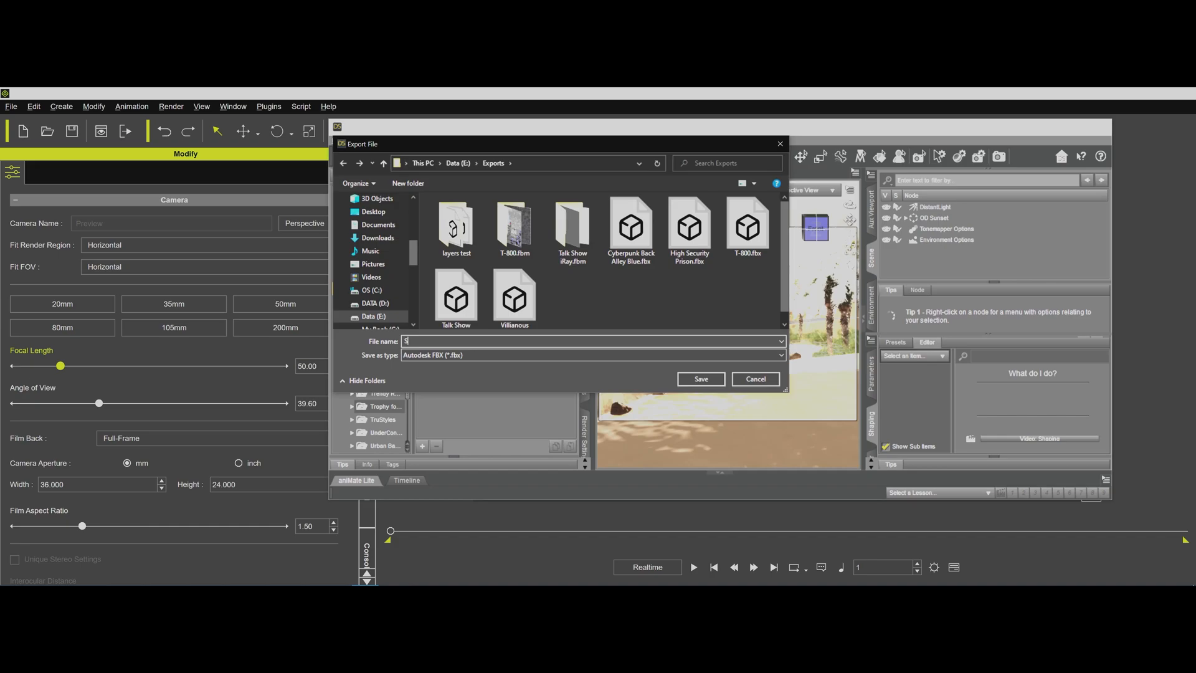
text(S)
key(Return)
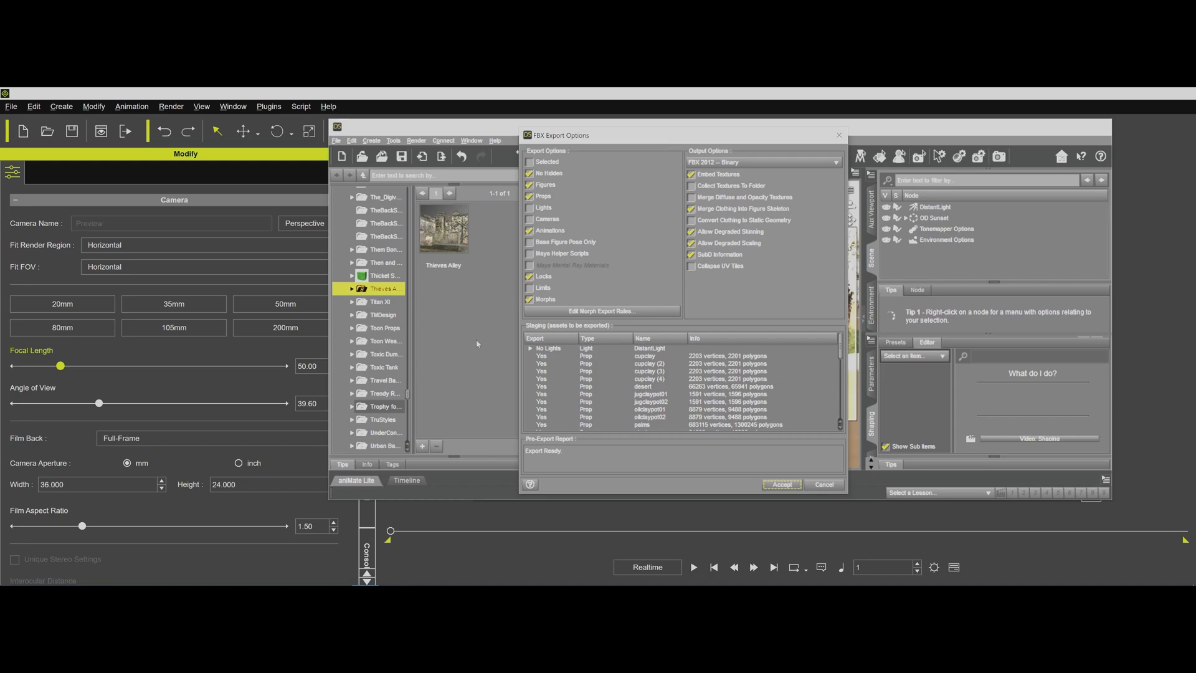
click(783, 485)
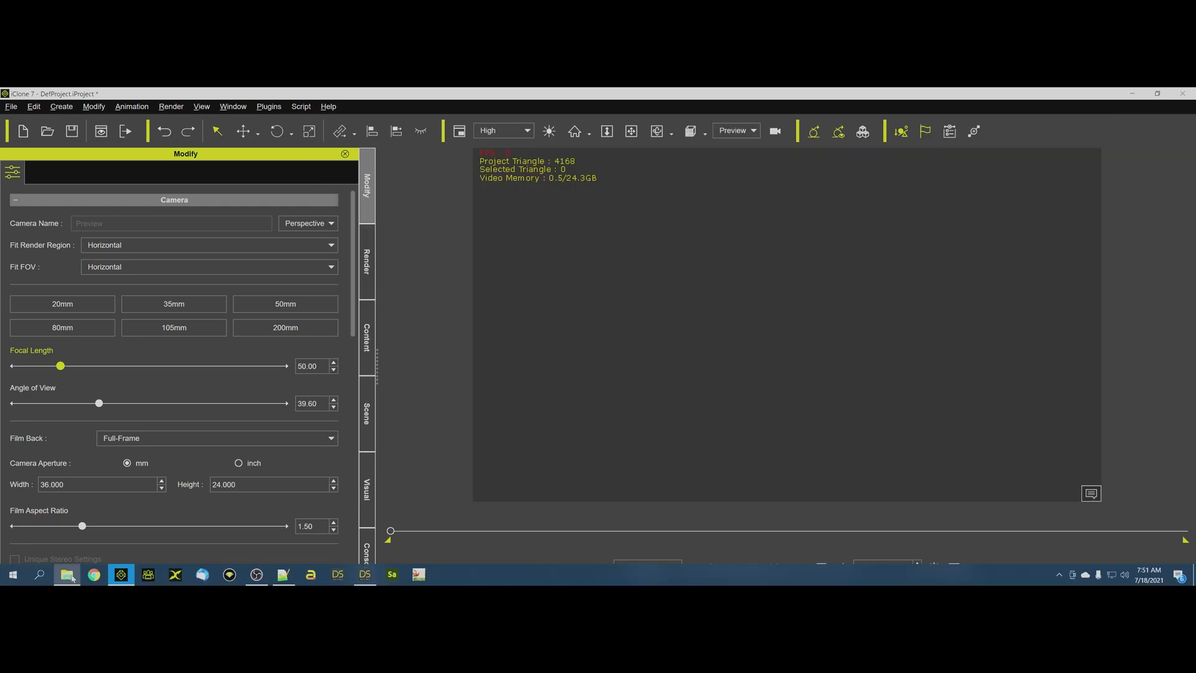
Step: Import Sunset Oasis.fbx from the Exports folder into the iClone scene, breaking its meshes up into sub-props
click(72, 578)
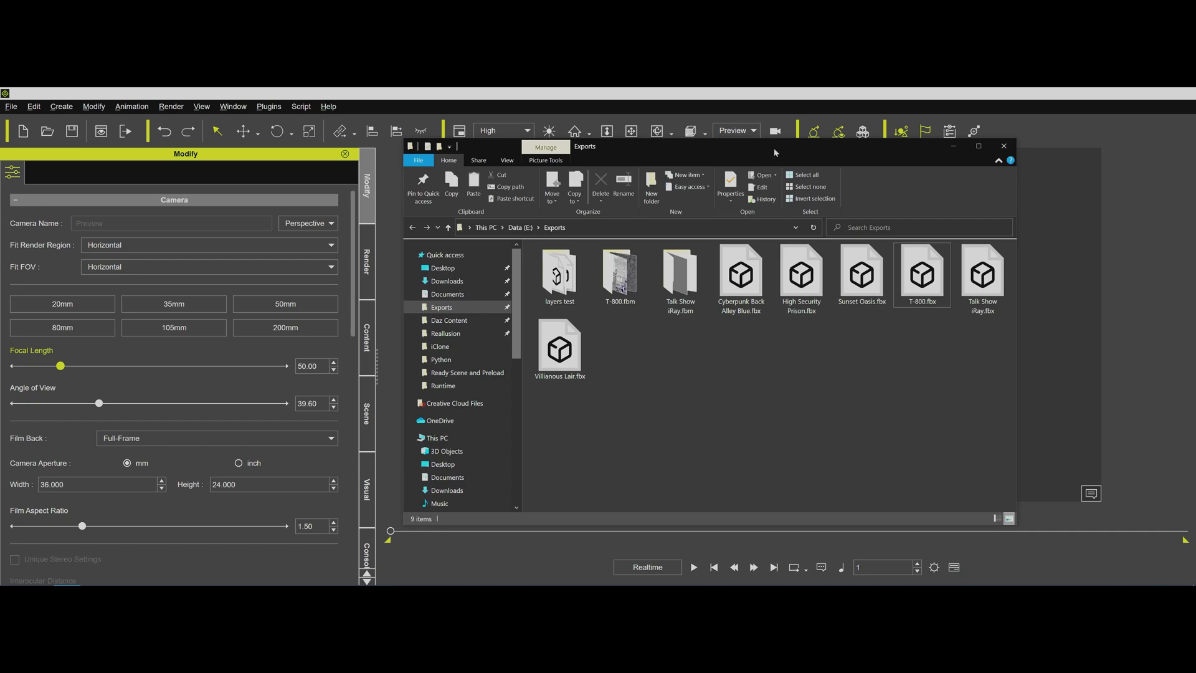
drag(599, 158, 262, 164)
drag(525, 281, 809, 315)
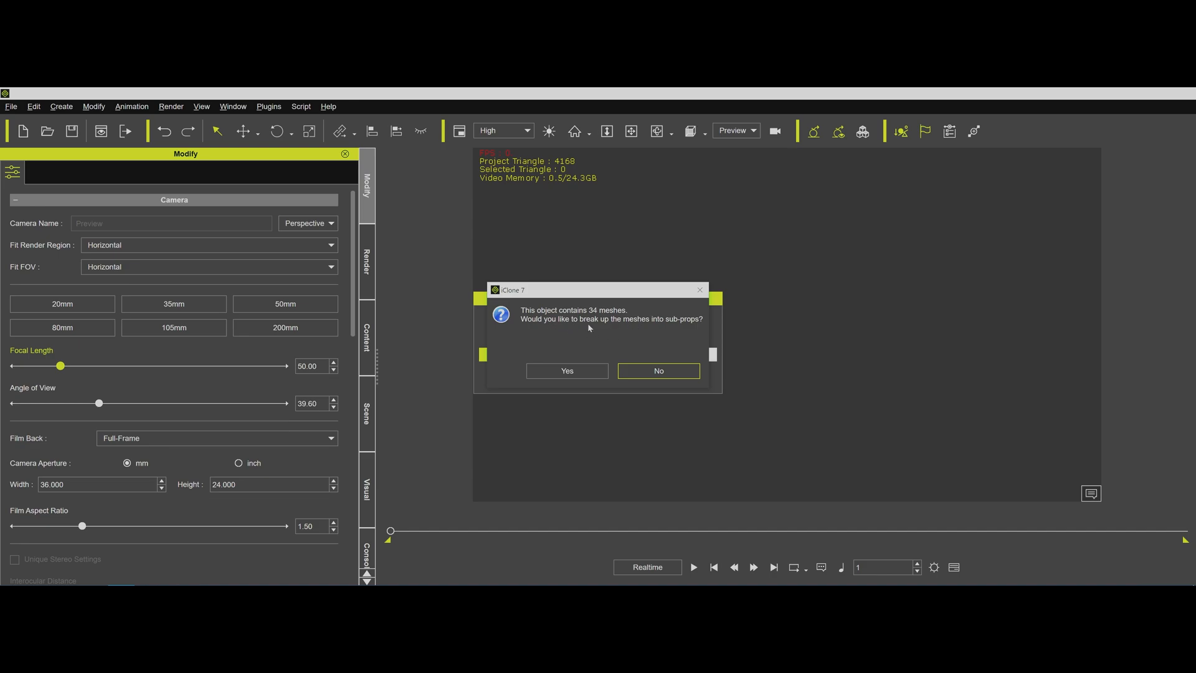
click(568, 373)
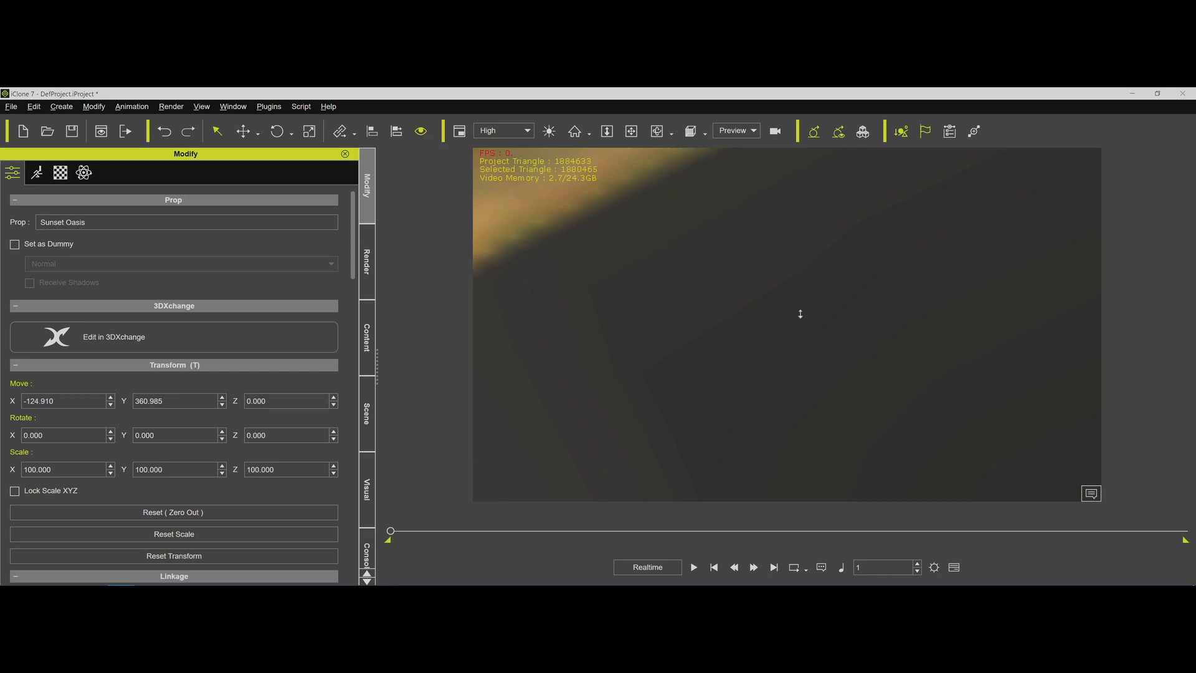
Step: Detach all sub-props of Sunset Oasis, from rock01_dup_2.Shape through tent.Shape, from their parent prop
scroll(801, 314, down, 5)
middle_drag(692, 308, 823, 307)
mouse_move(800, 336)
right_down()
mouse_move(795, 286)
mouse_move(797, 348)
right_up()
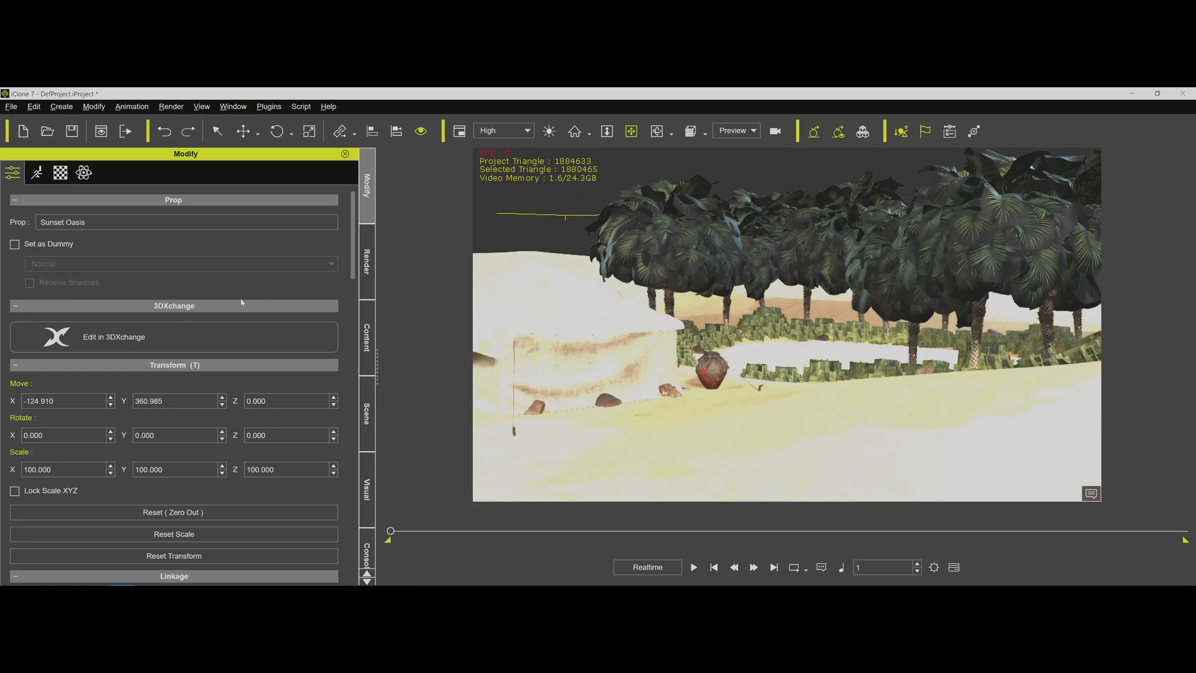
click(366, 423)
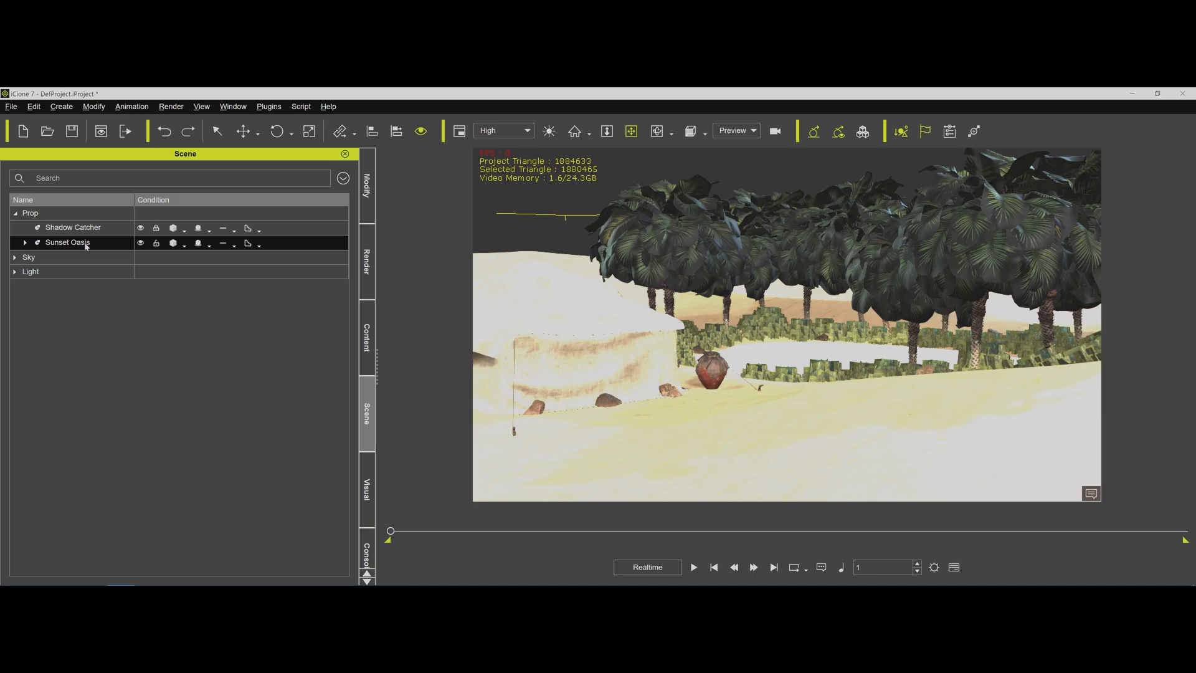
click(25, 244)
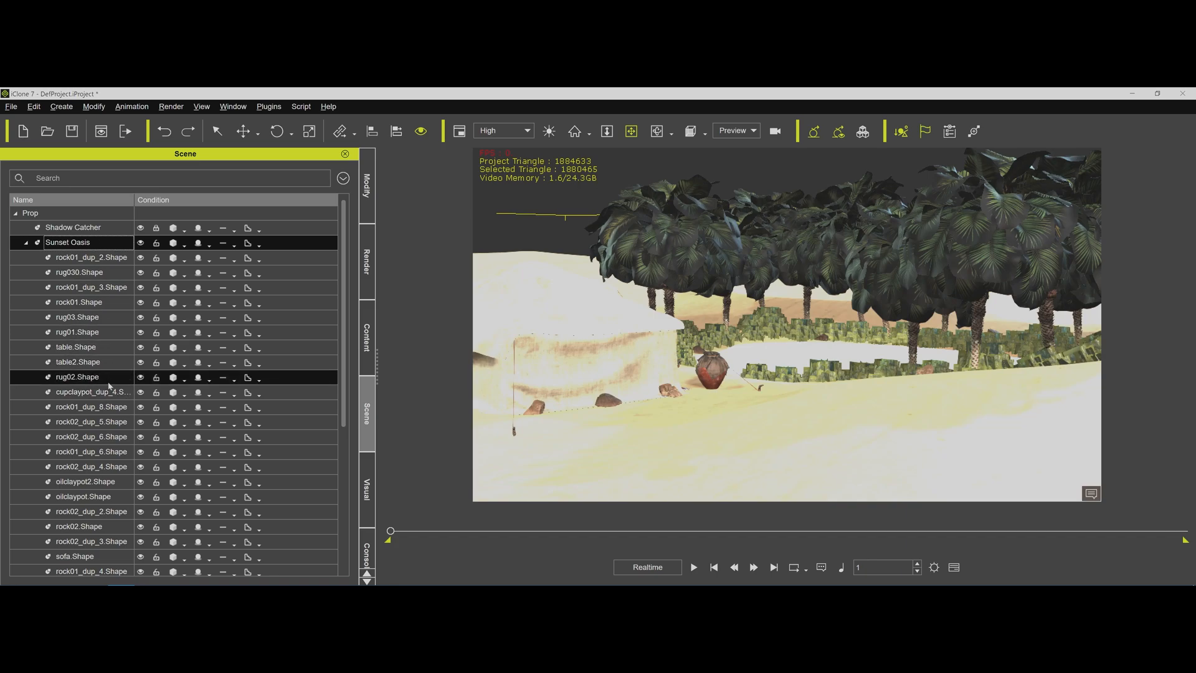
click(90, 257)
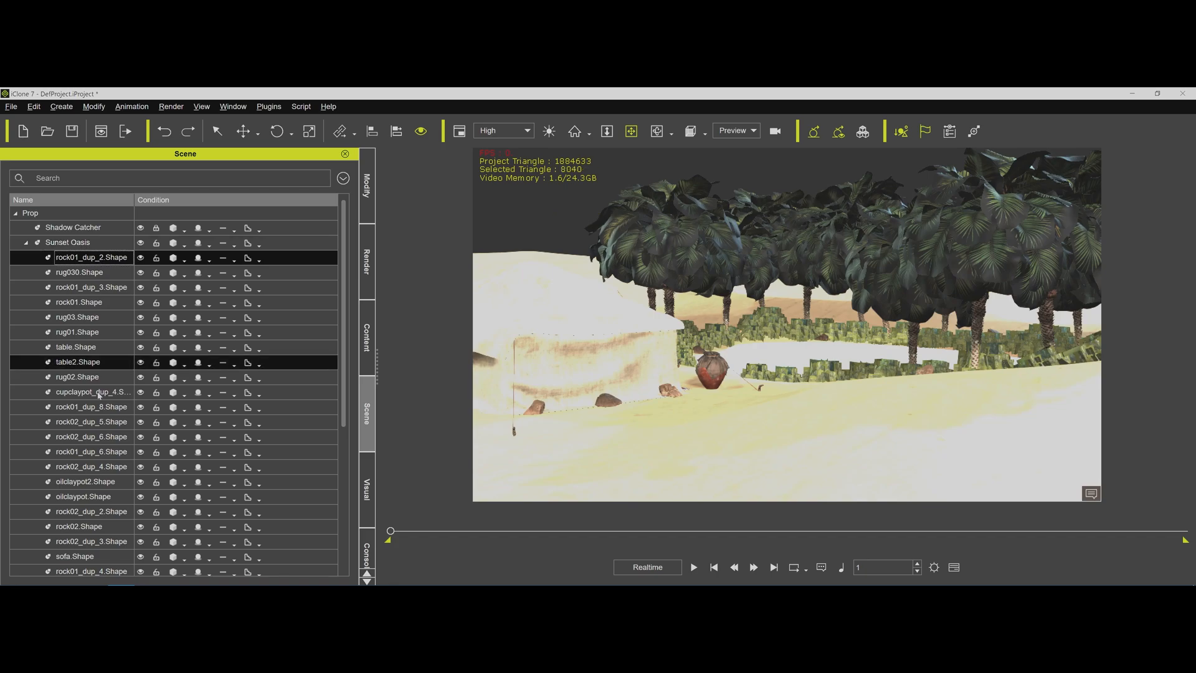
scroll(98, 395, down, 5)
shift+click(83, 528)
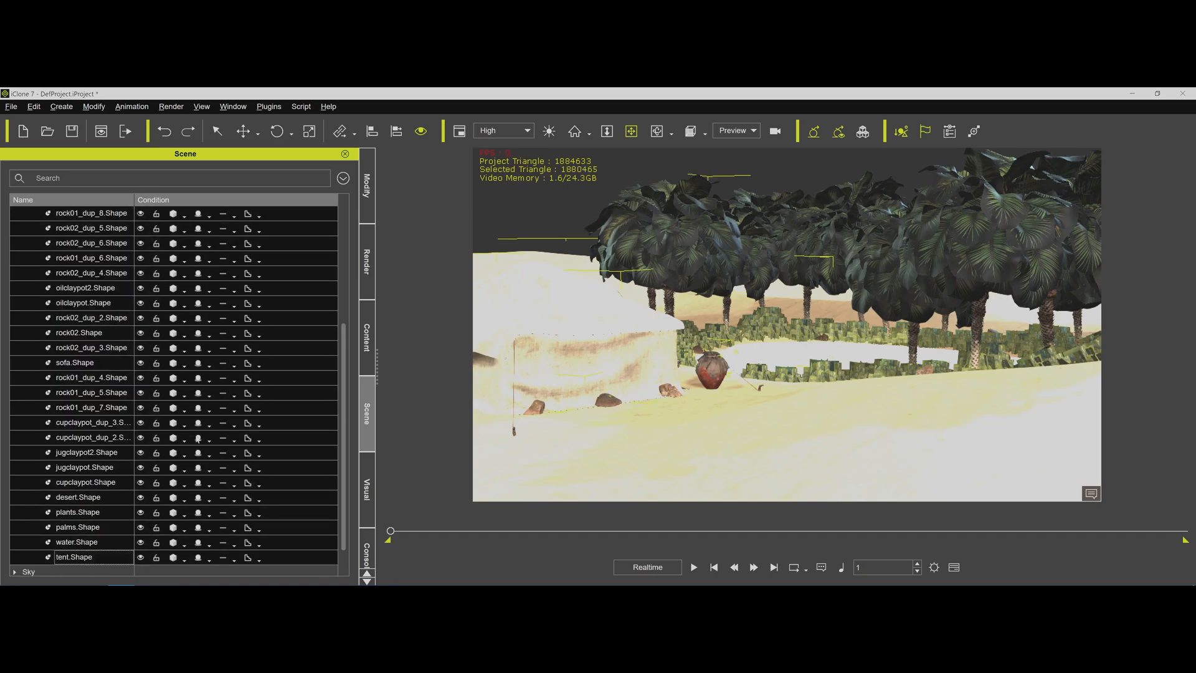
click(367, 187)
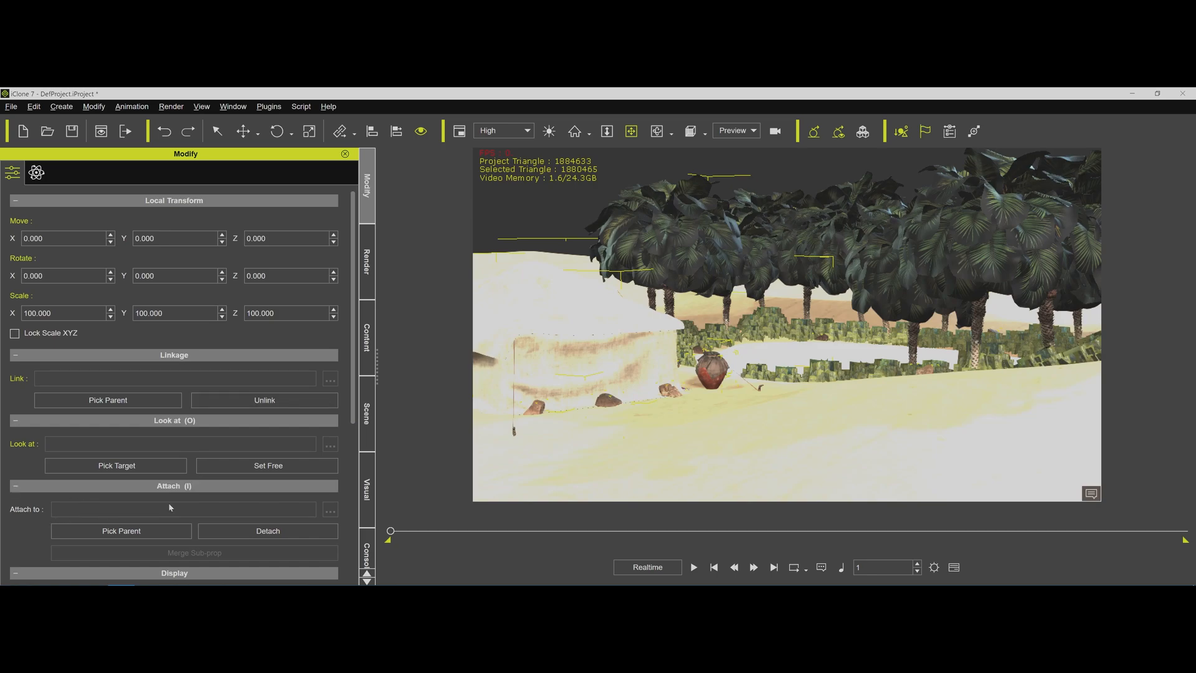
click(270, 534)
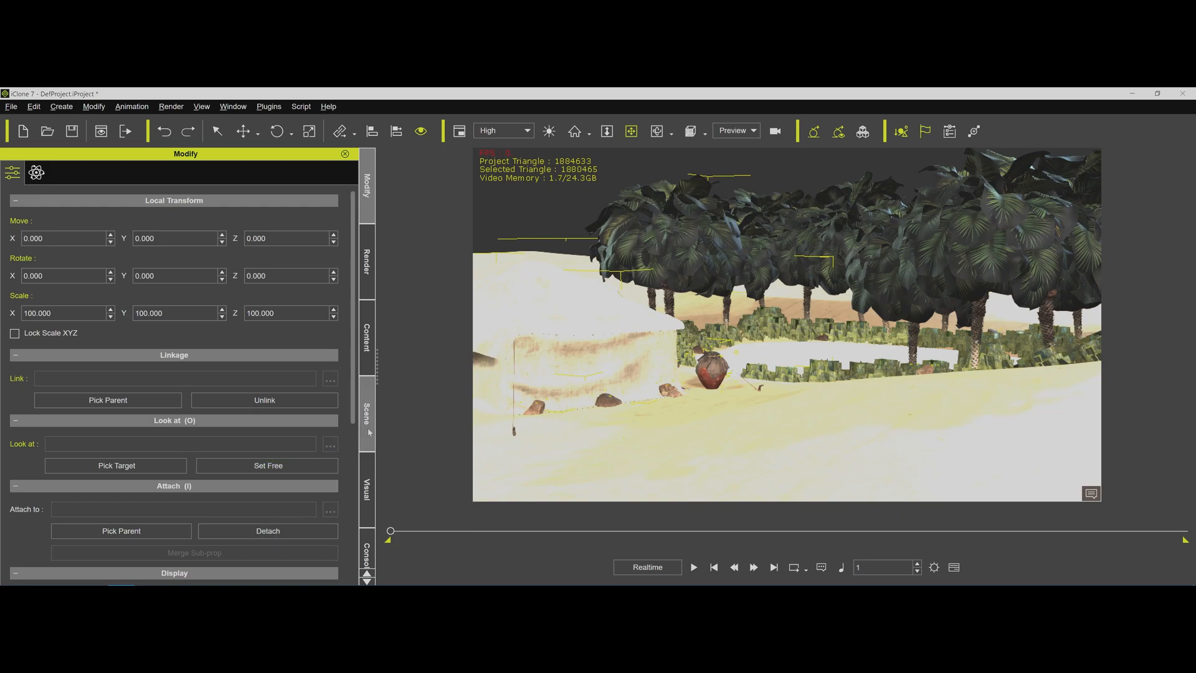
Step: Delete the empty Sunset Oasis parent prop from the scene, keeping the detached shapes
click(368, 430)
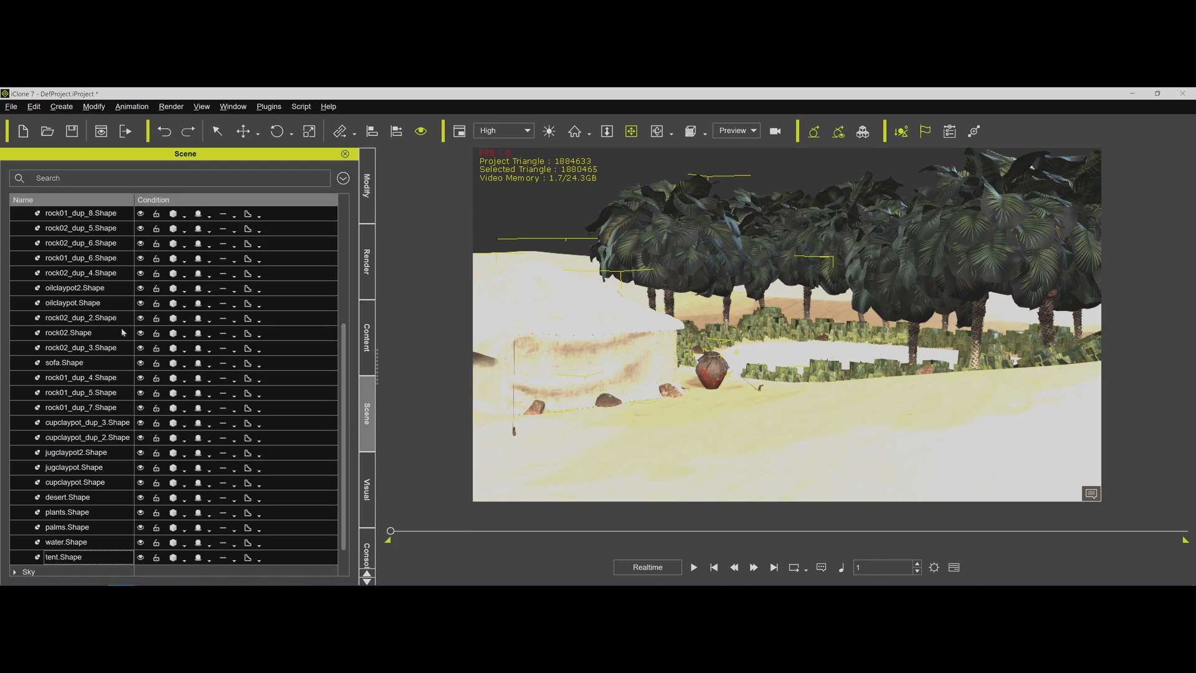
scroll(81, 286, up, 5)
shift+click(70, 246)
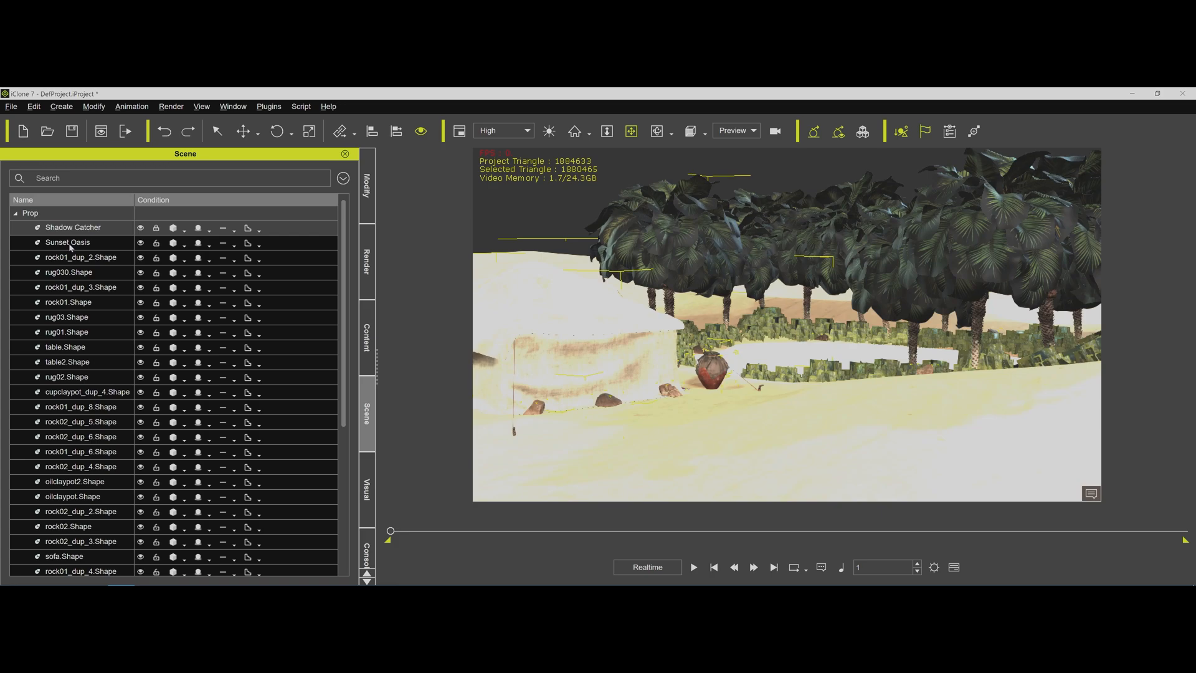
click(69, 246)
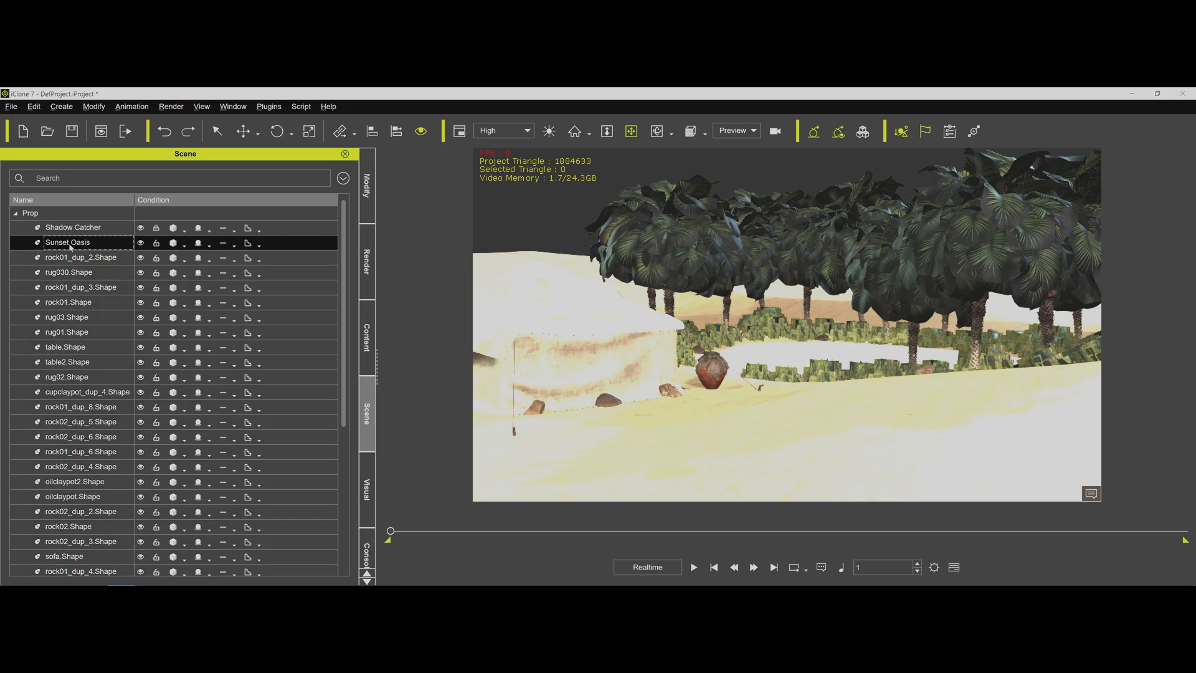
key(Delete)
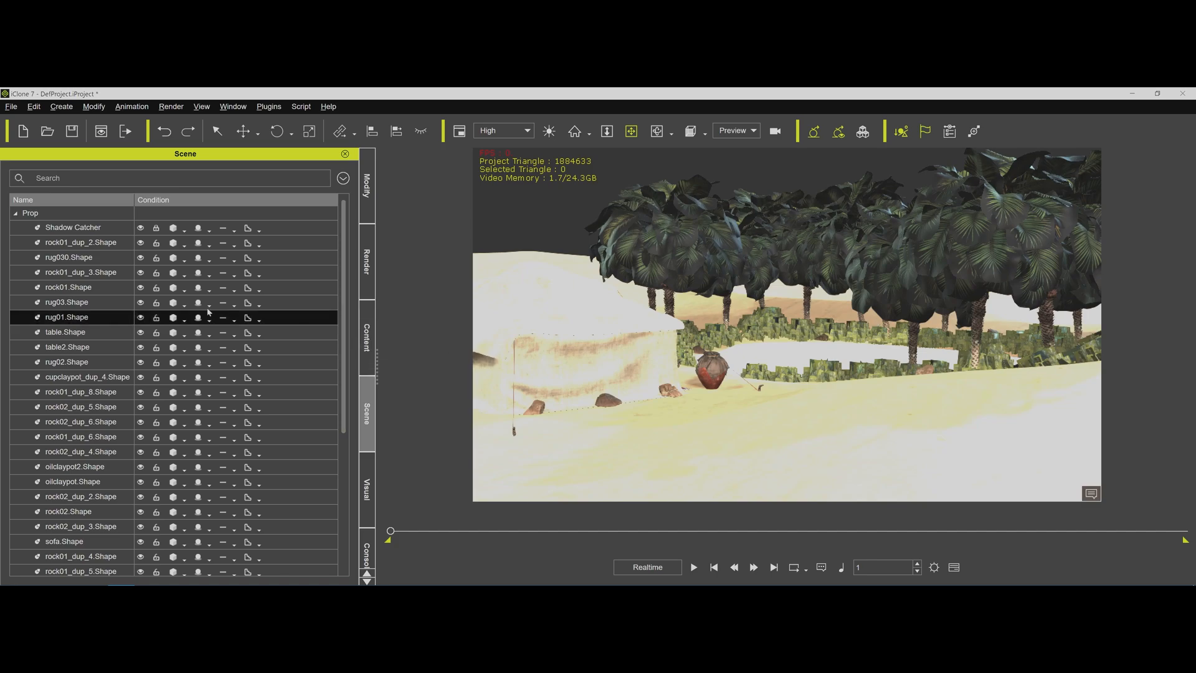
Step: Select all the detached oasis props from rock01_dup_2.Shape through tent.Shape
click(108, 246)
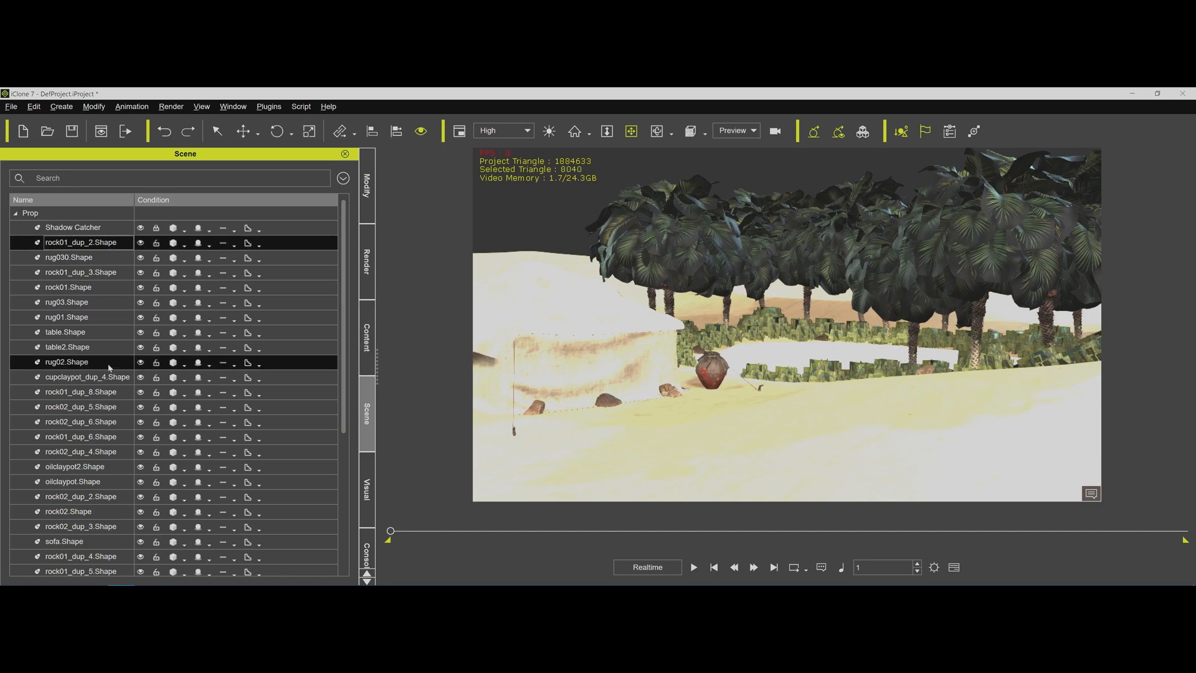
scroll(109, 368, down, 5)
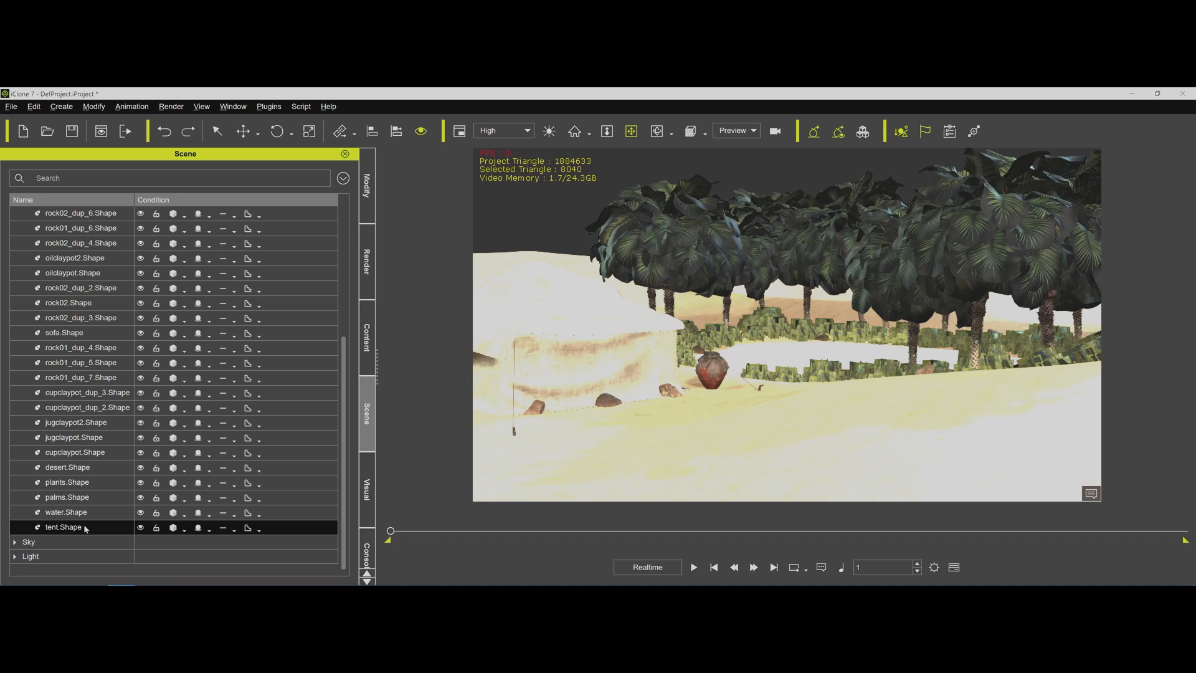
shift+click(85, 529)
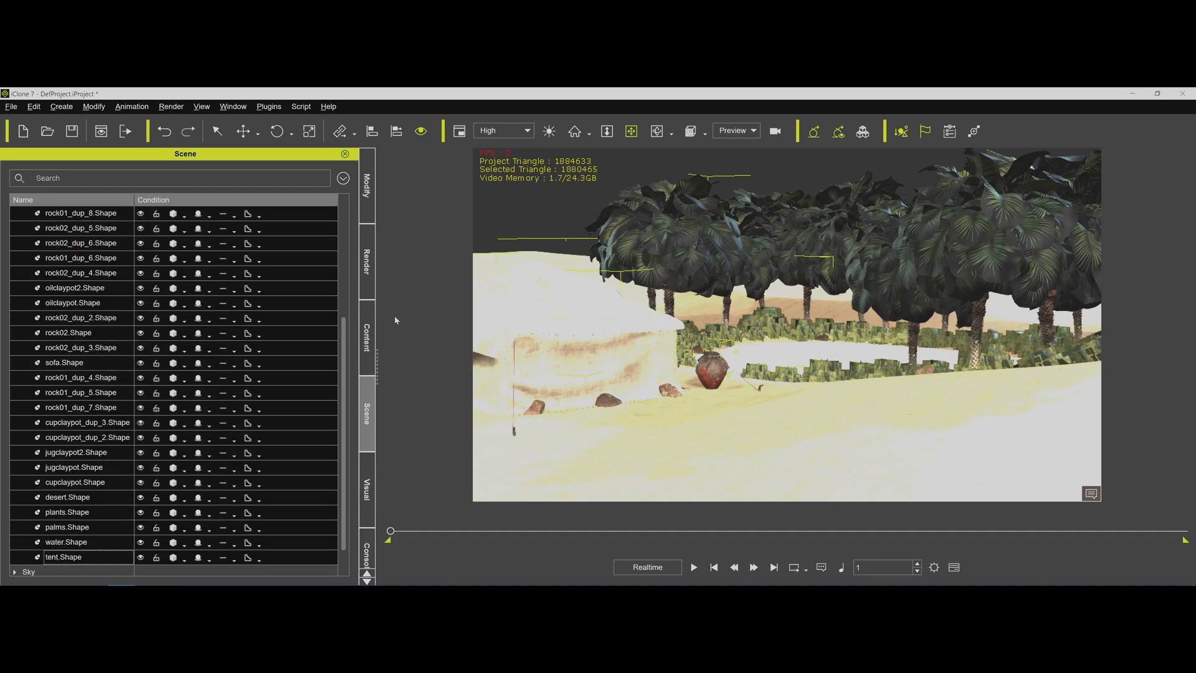
Step: Clear the console log and run the Python script FixDazMats098.py on the selected props
click(367, 553)
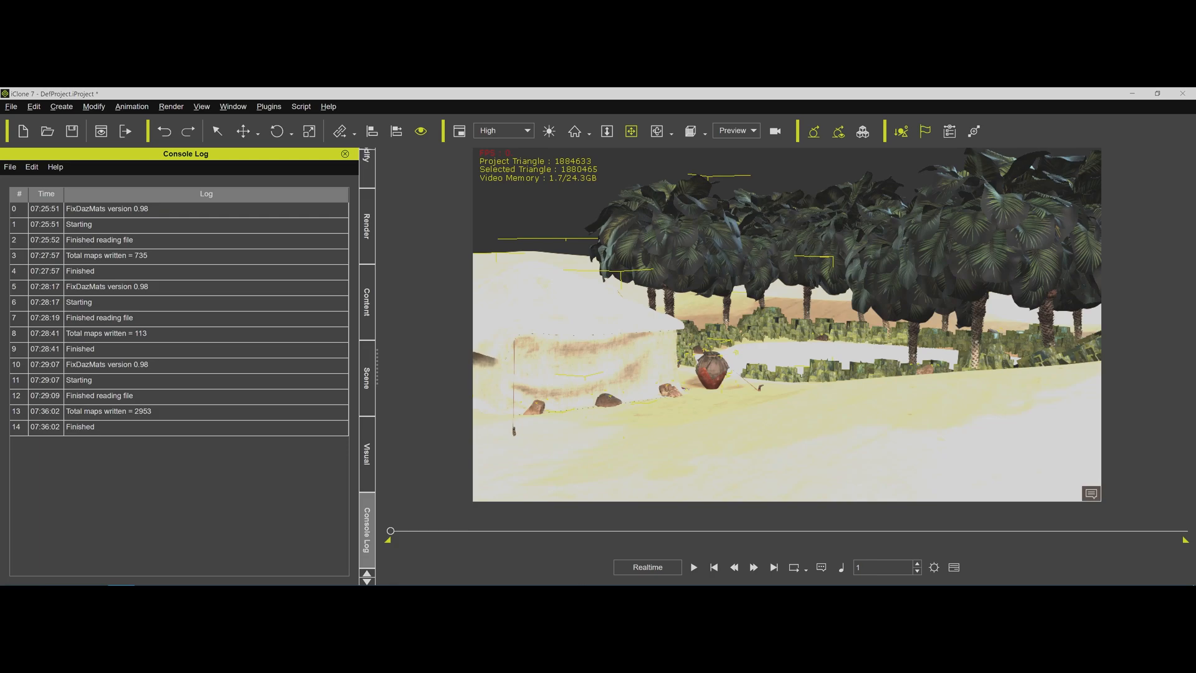
click(32, 169)
click(50, 208)
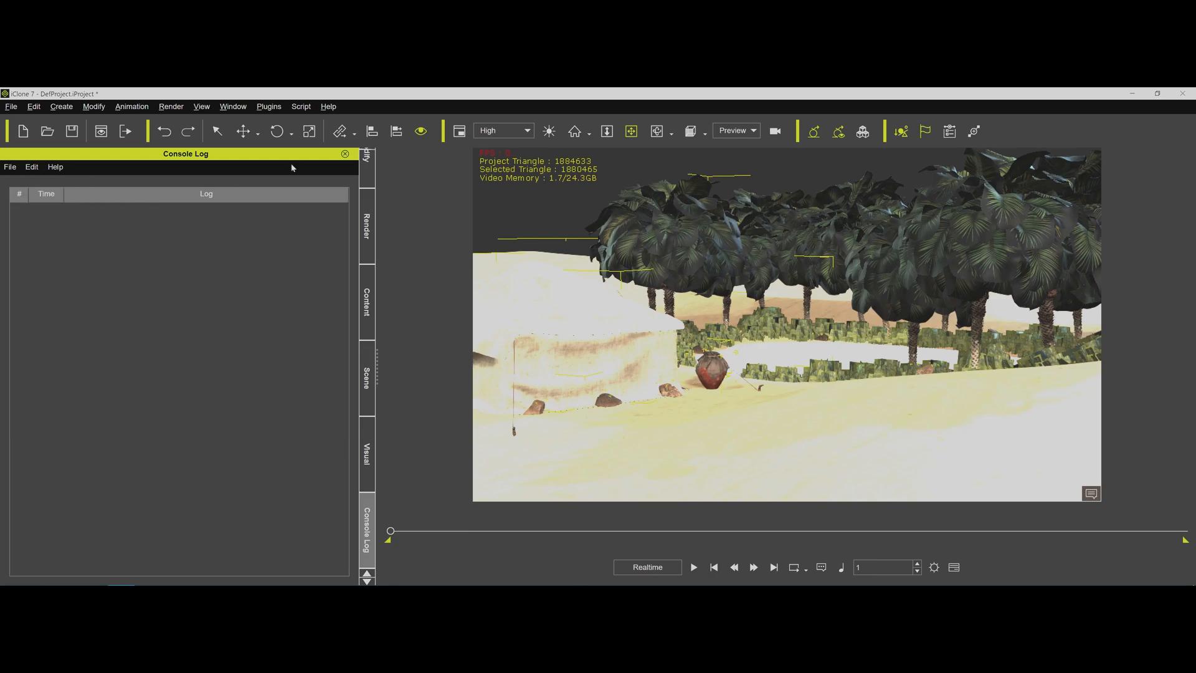
click(302, 107)
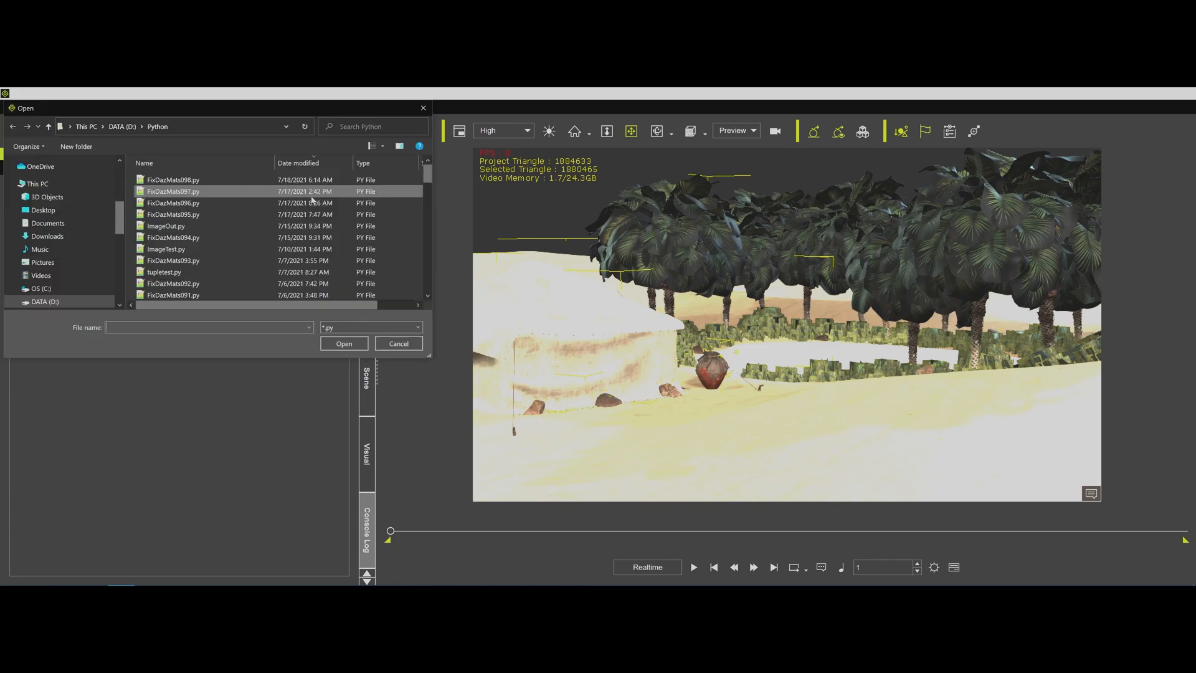
double_click(223, 182)
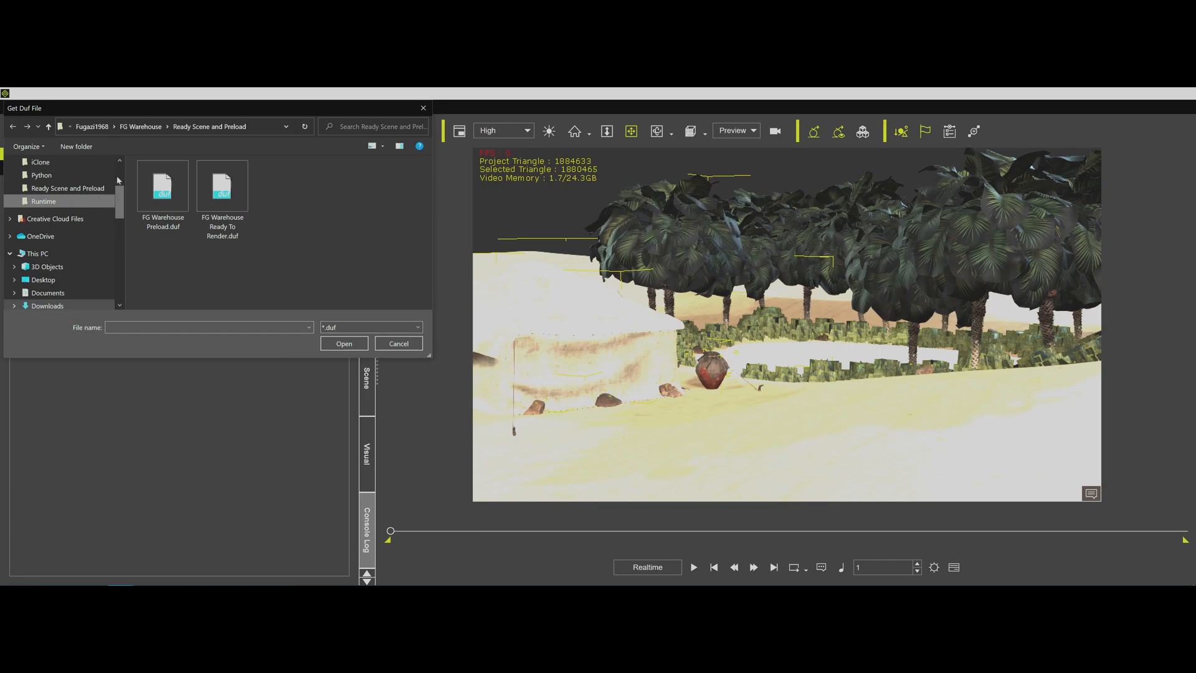
Step: Load OD Sunset.duf from Daz Content > Environments > 3dLab > Oasis Dream as the script's source file
scroll(118, 180, up, 3)
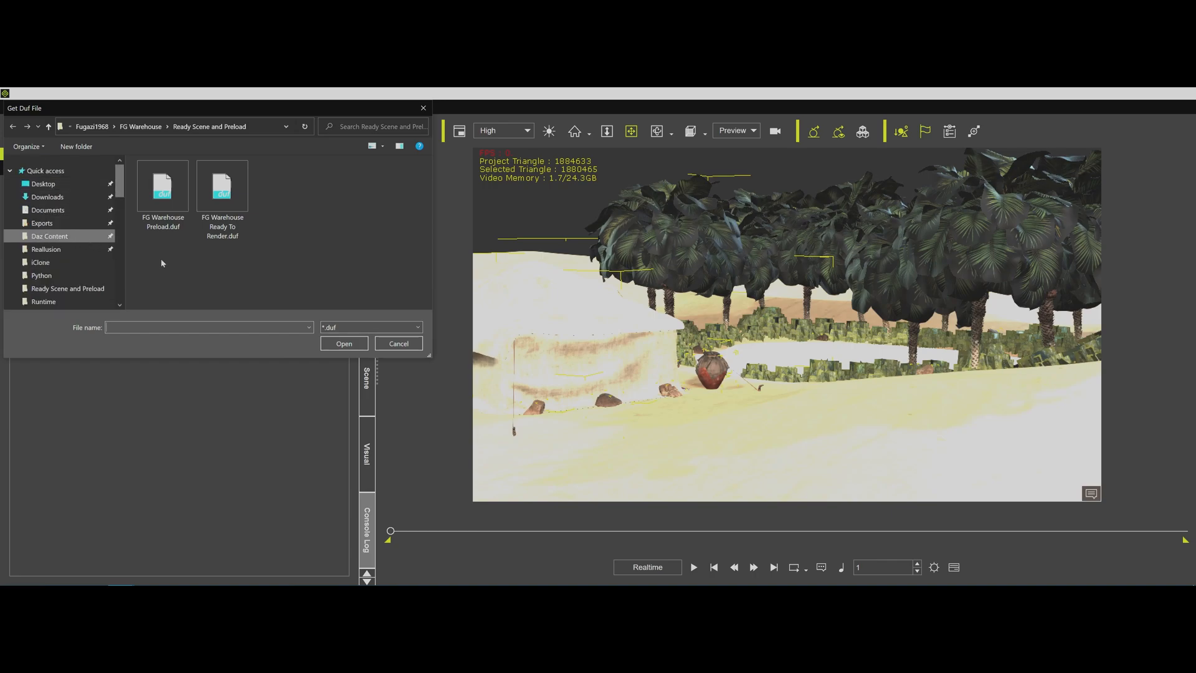
click(83, 238)
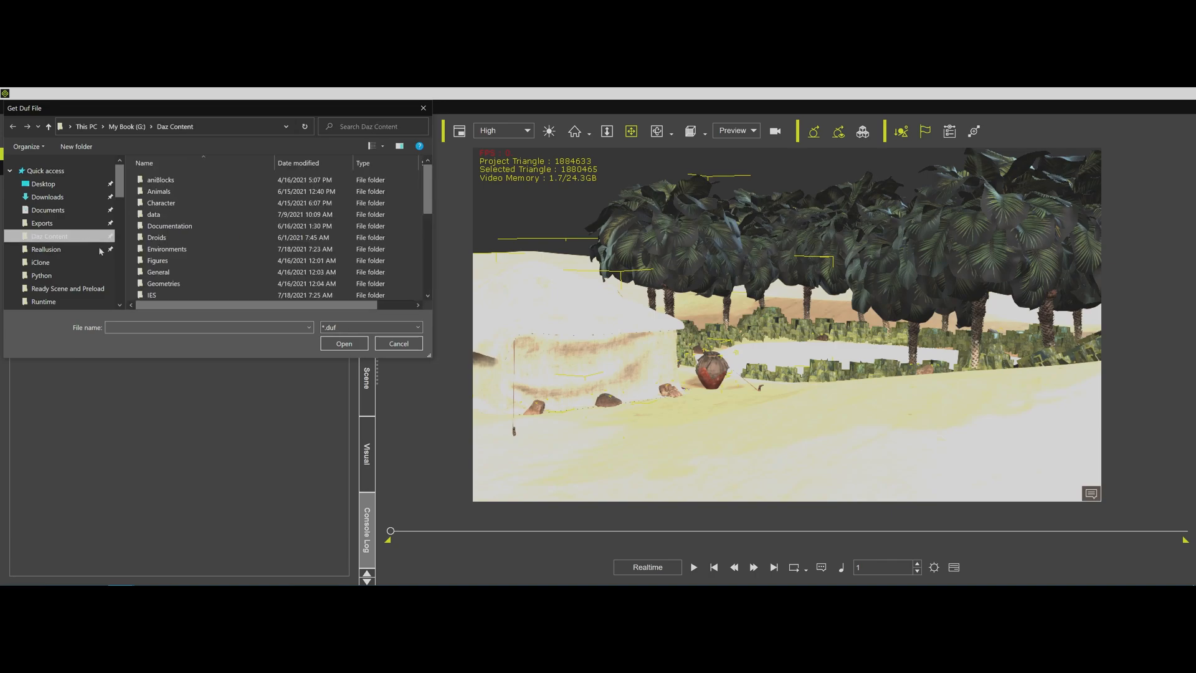
double_click(193, 250)
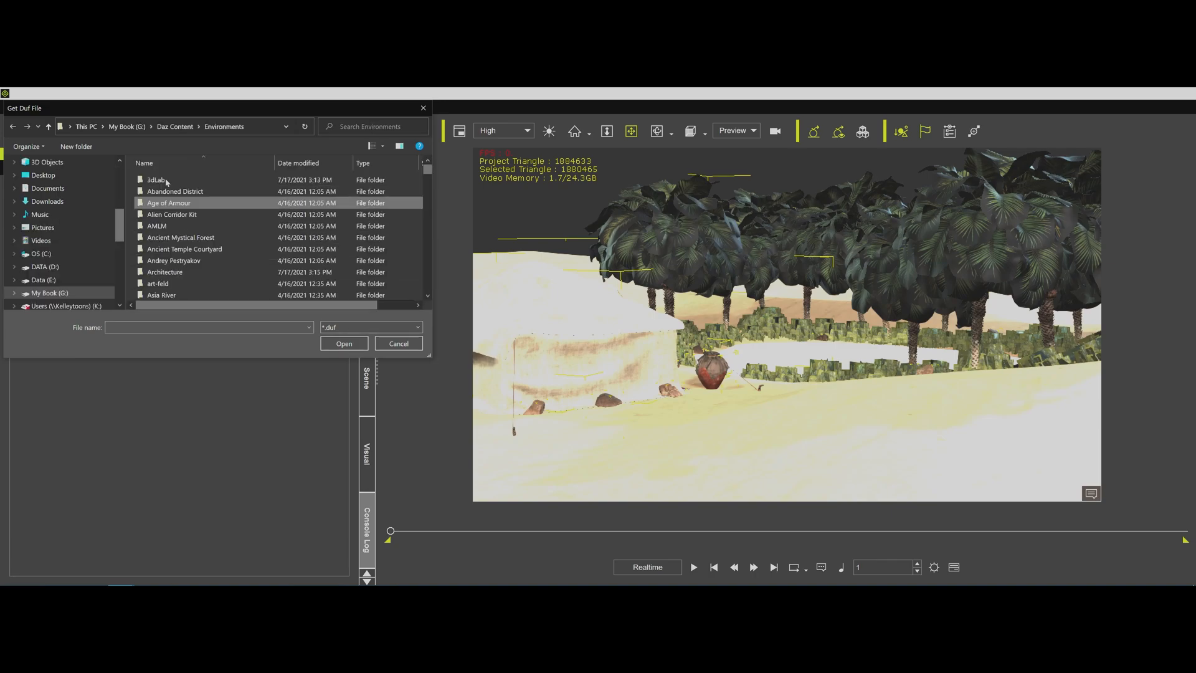
double_click(157, 180)
double_click(167, 180)
click(180, 131)
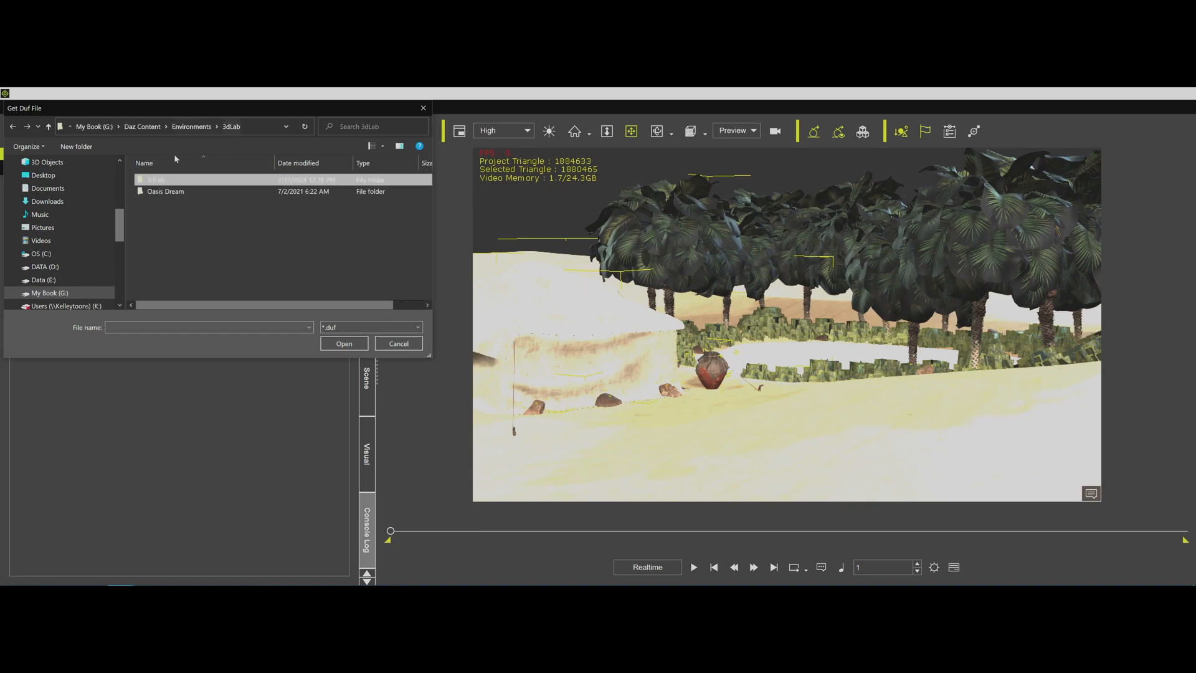
double_click(163, 191)
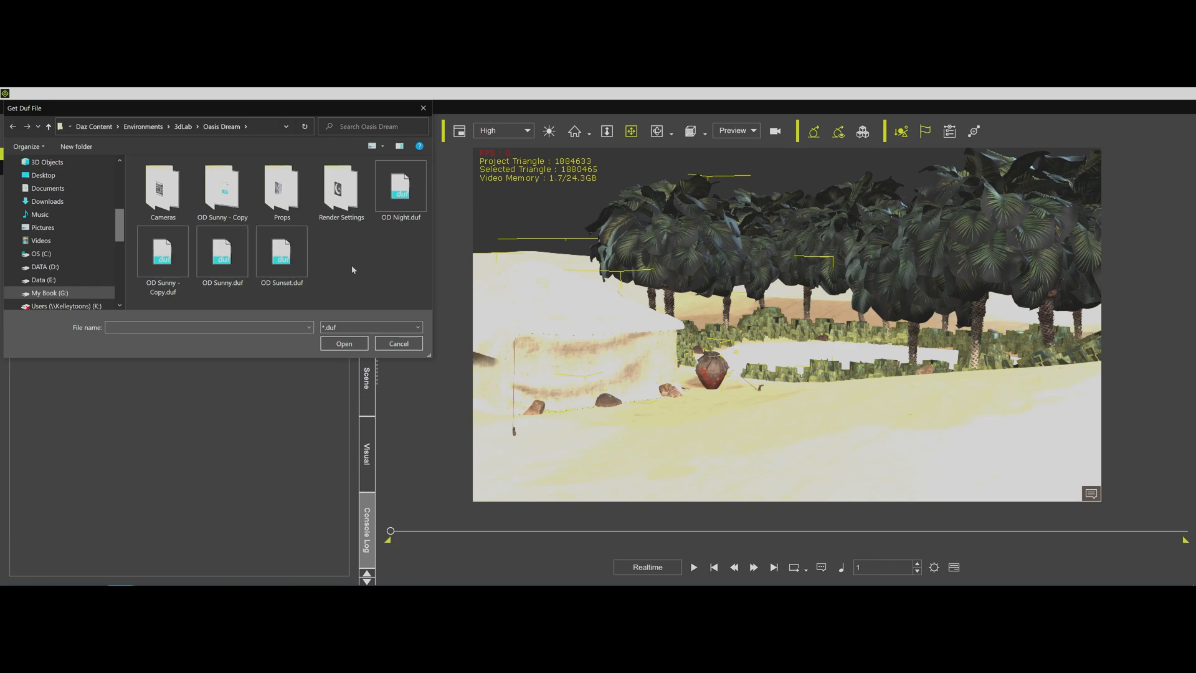
double_click(278, 262)
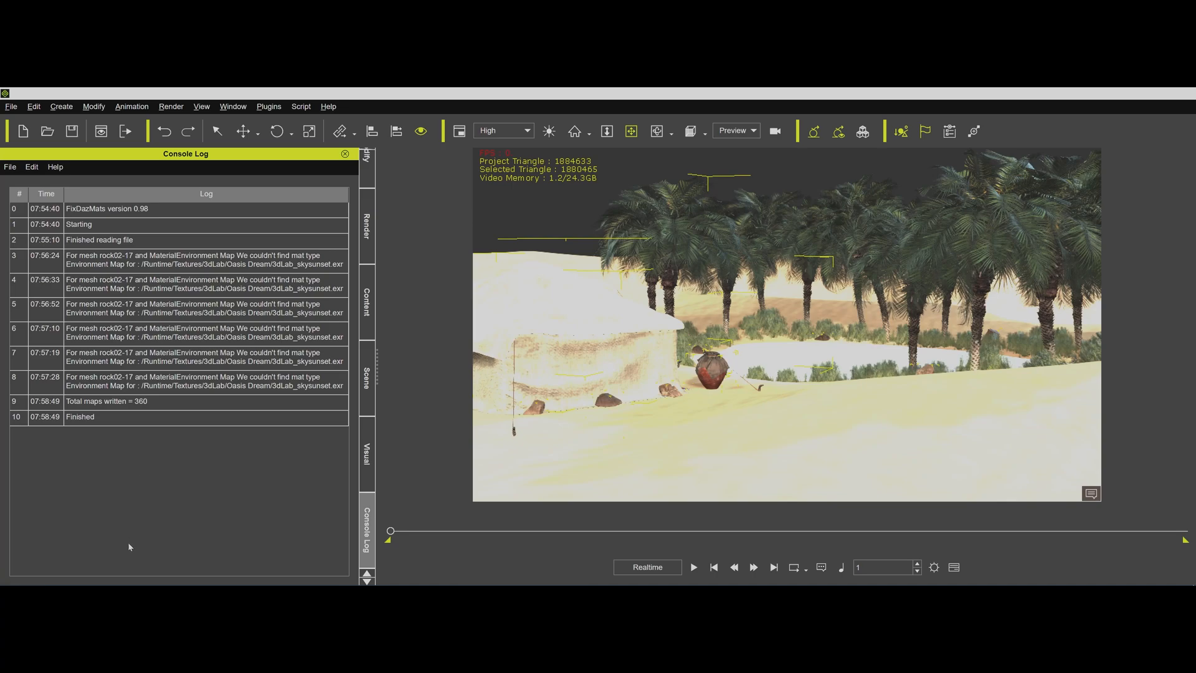
Step: Switch to File Explorer, open the Daz Content folder and reposition the window over the console log
mouse_move(68, 579)
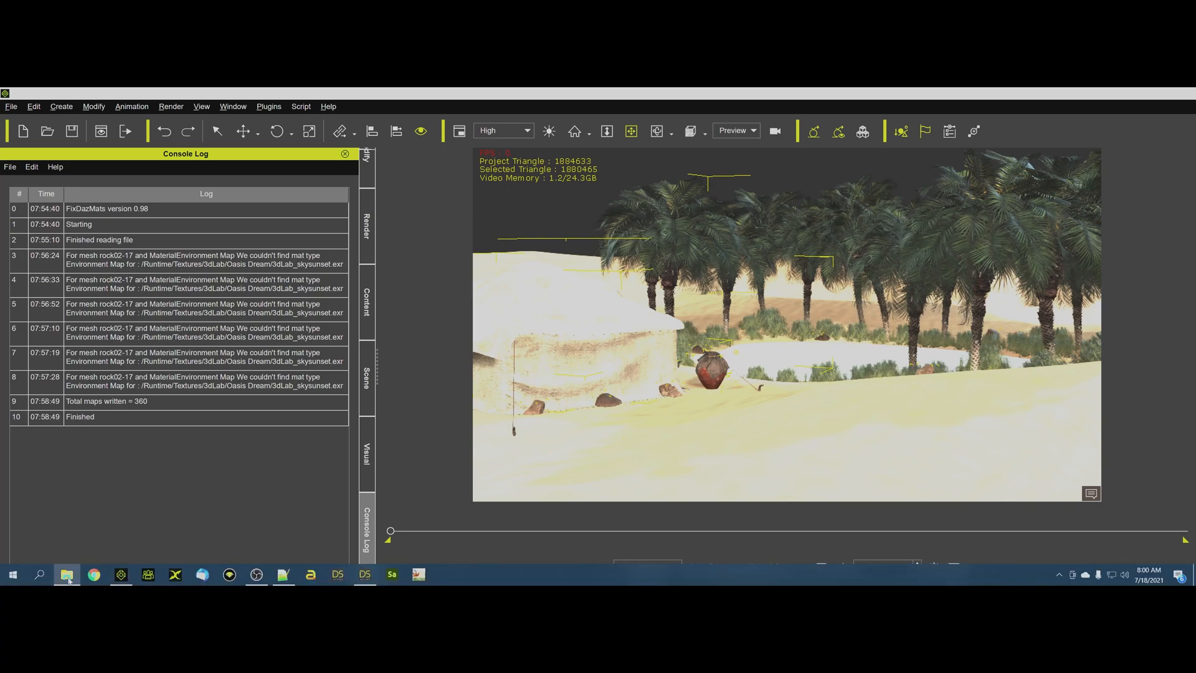
click(67, 575)
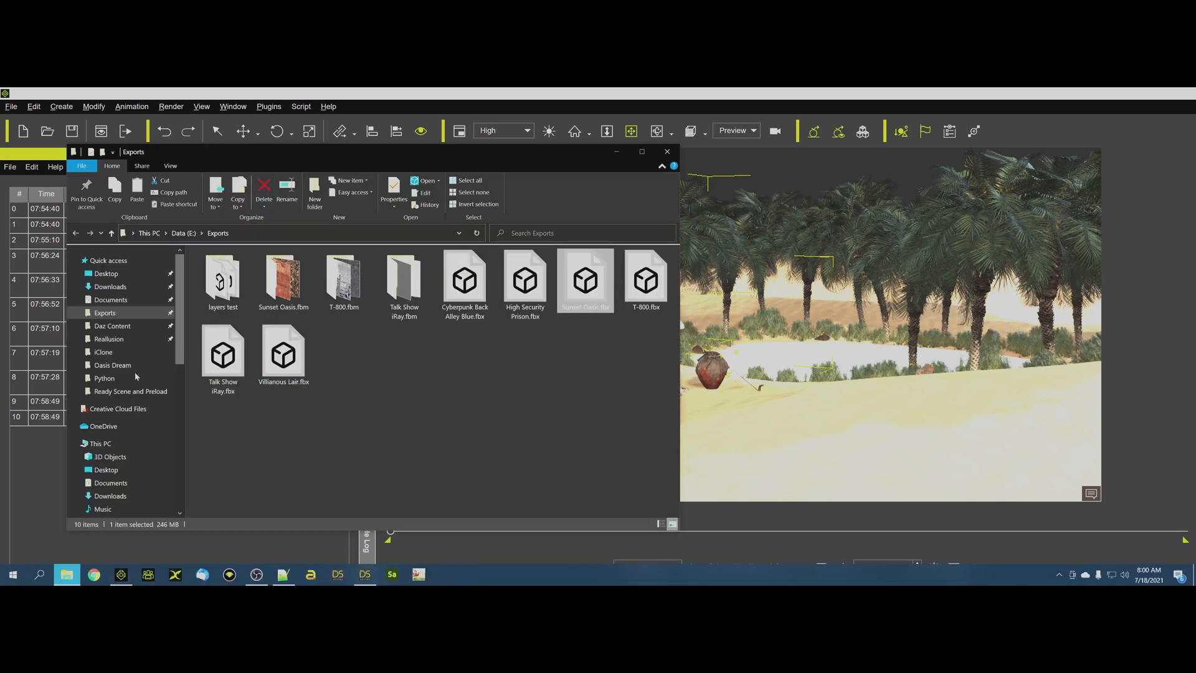
click(113, 325)
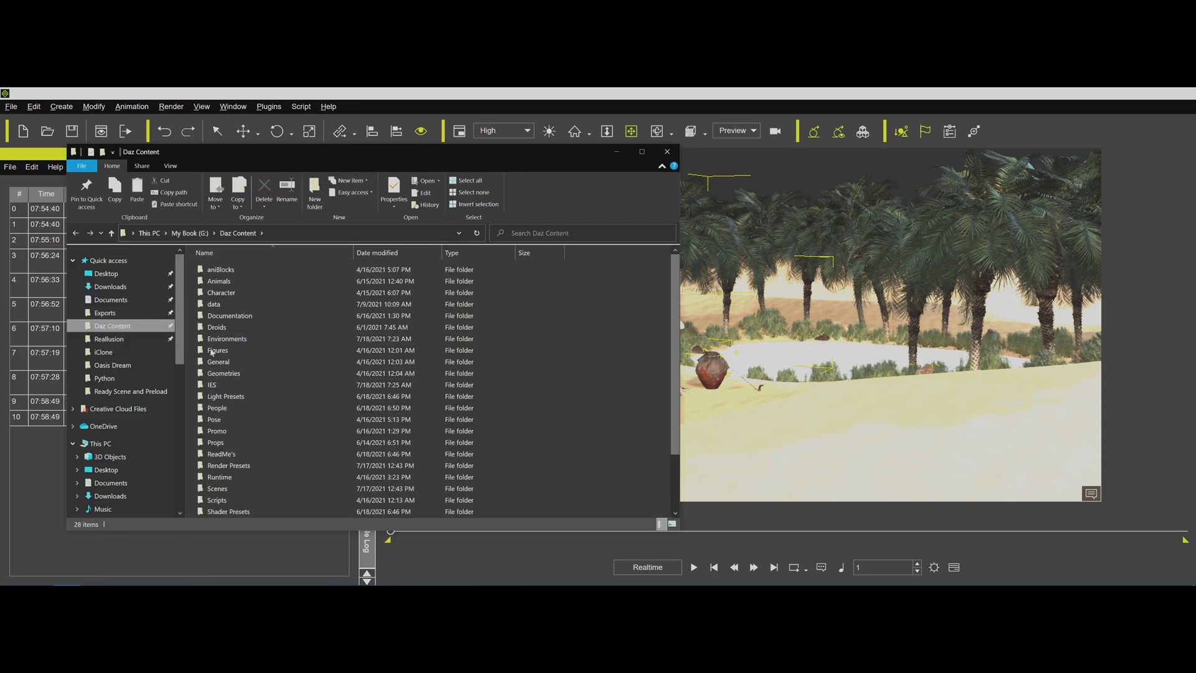
drag(366, 156, 200, 368)
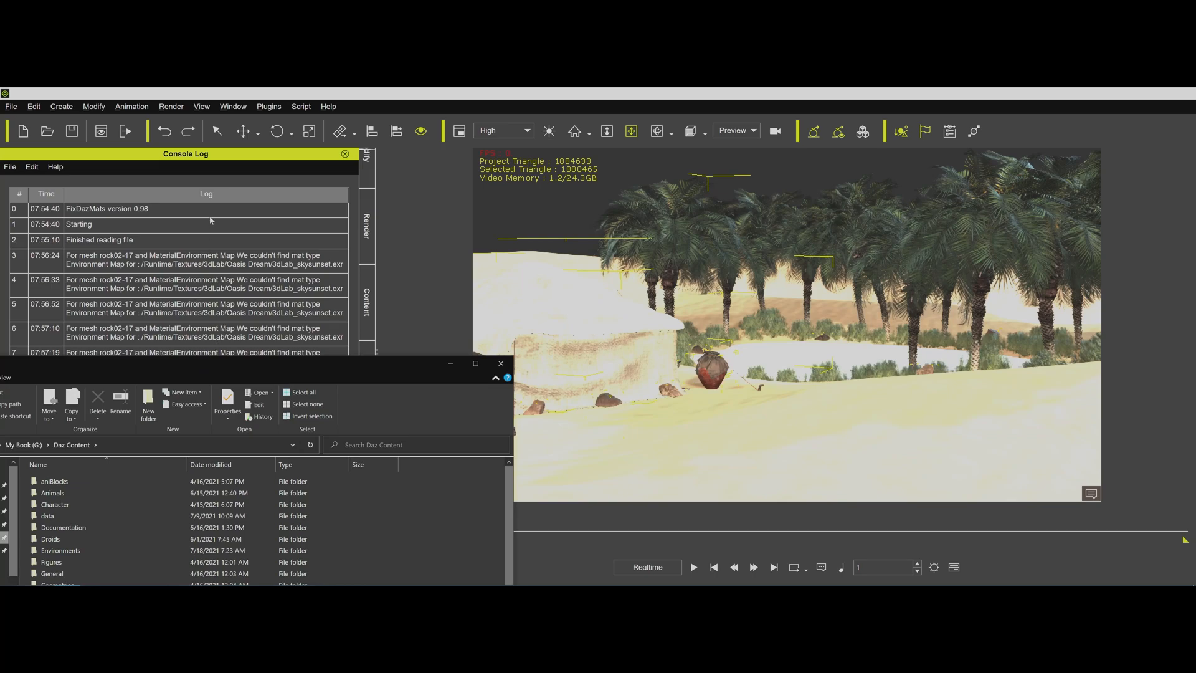
drag(205, 364, 214, 214)
scroll(81, 492, down, 1)
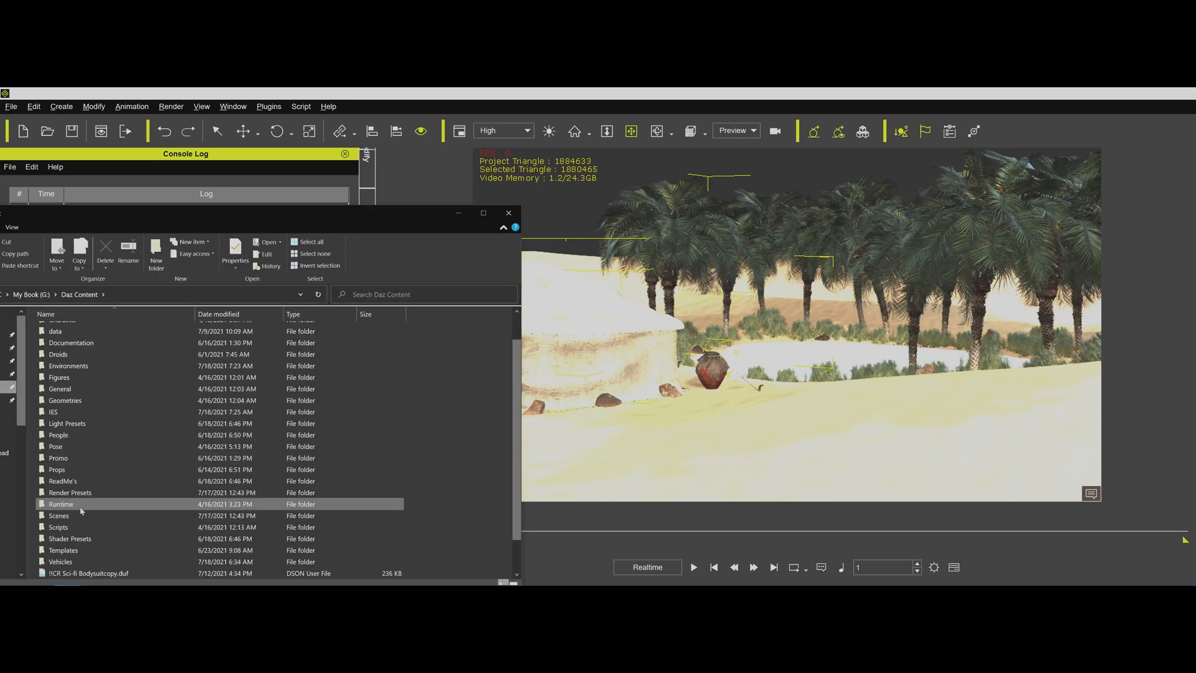
Step: Browse to Runtime > Textures > 3dLab > Oasis Dream and locate the 3dLab_skysunset.exr file
double_click(62, 505)
double_click(62, 505)
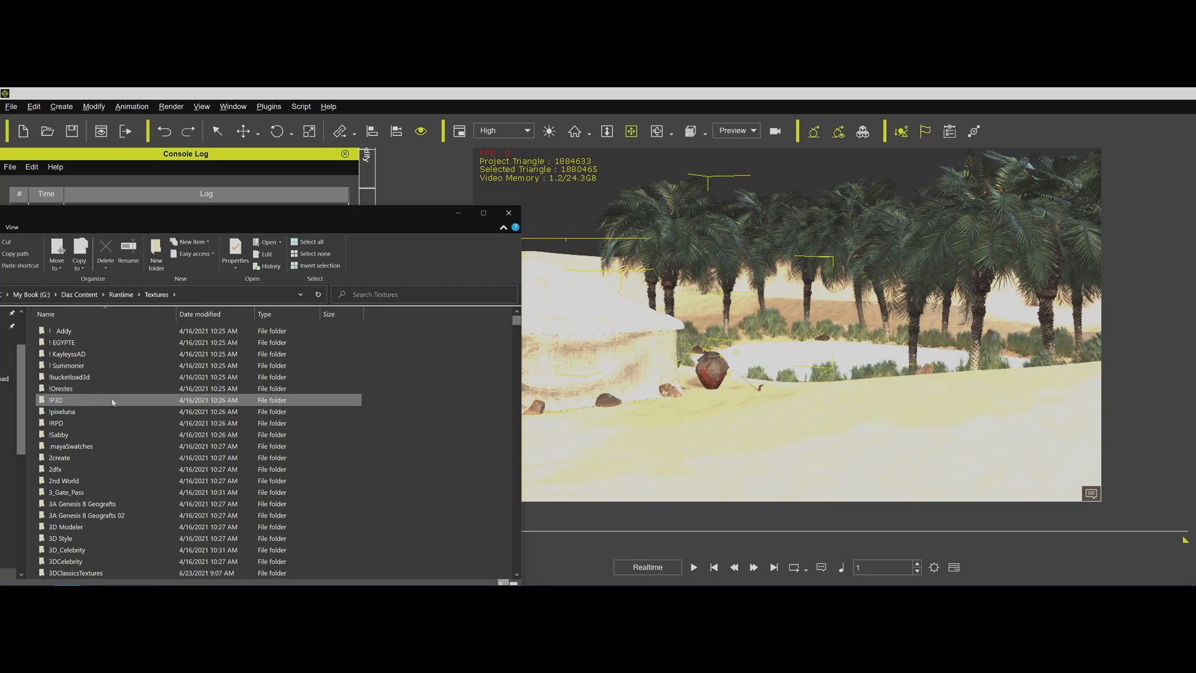
scroll(98, 411, down, 8)
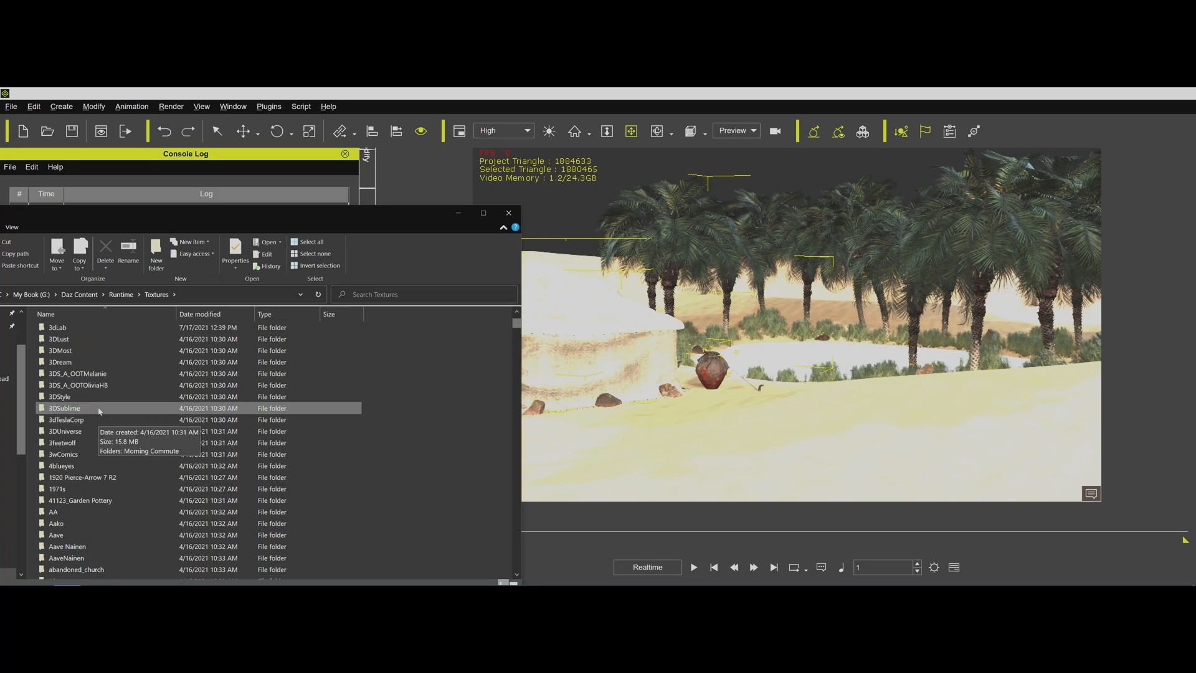
double_click(75, 327)
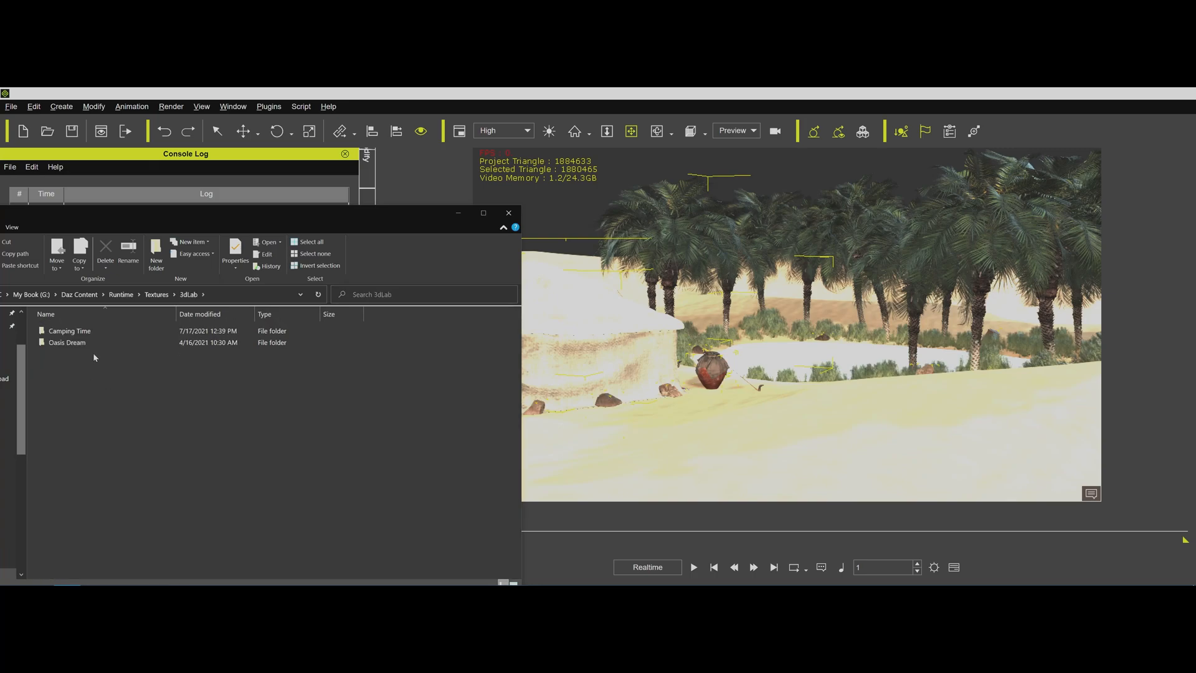
double_click(87, 346)
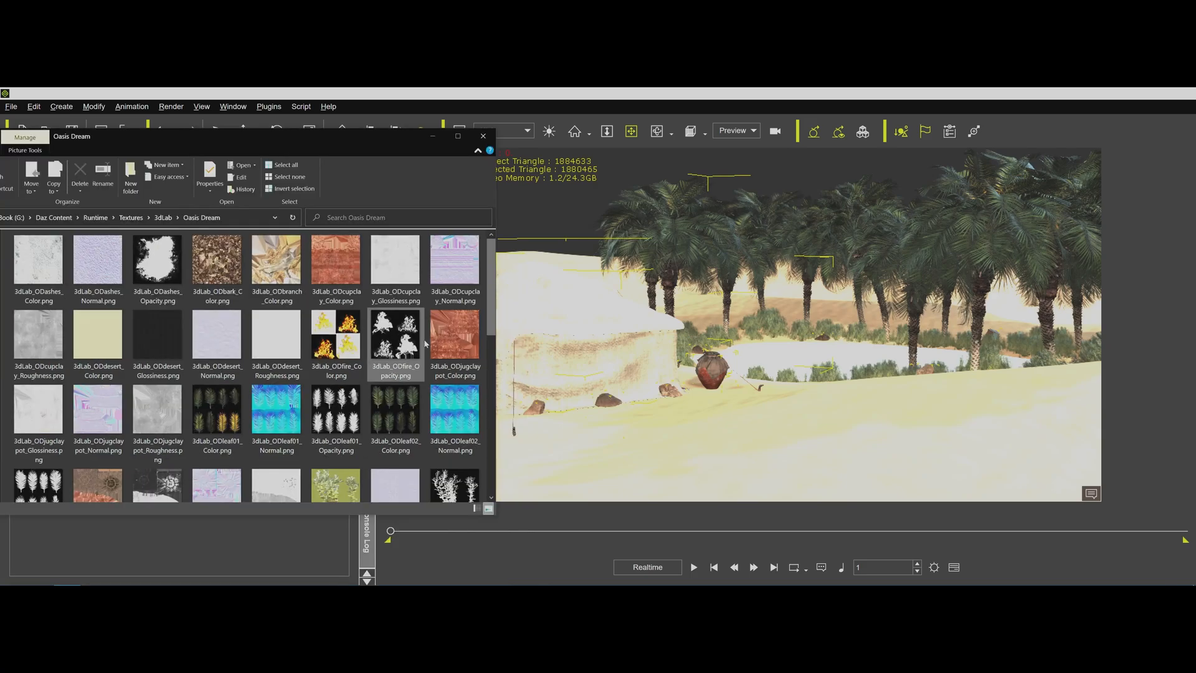
drag(490, 329, 482, 494)
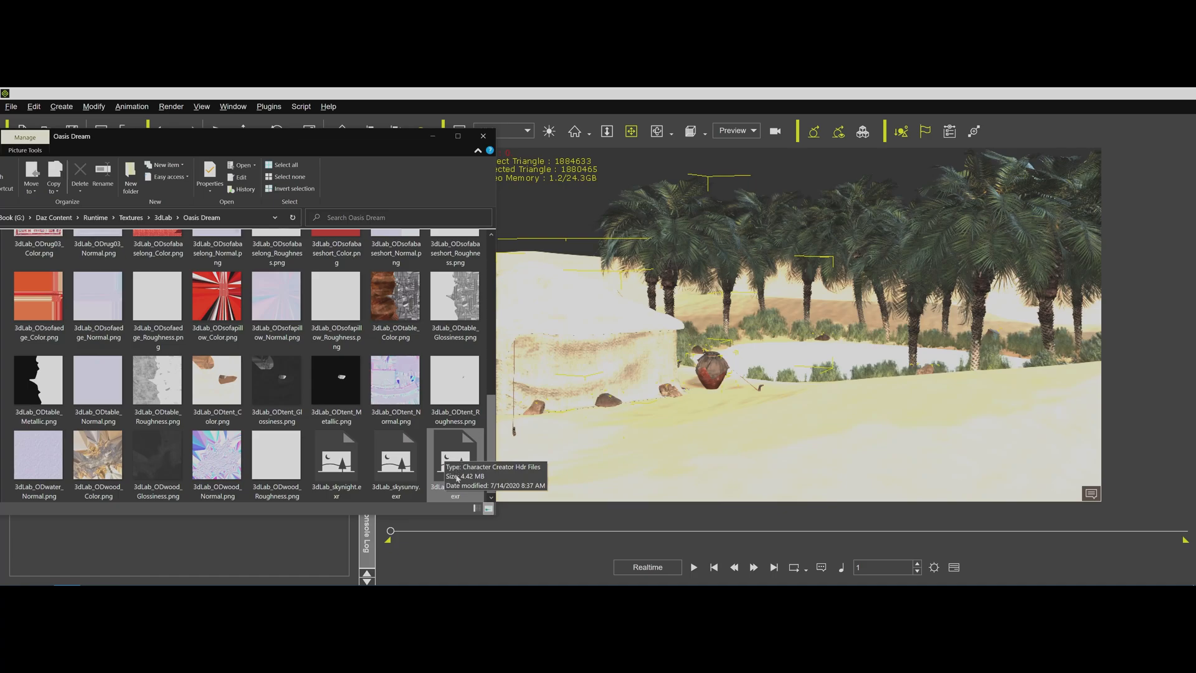
click(445, 461)
drag(461, 457, 644, 461)
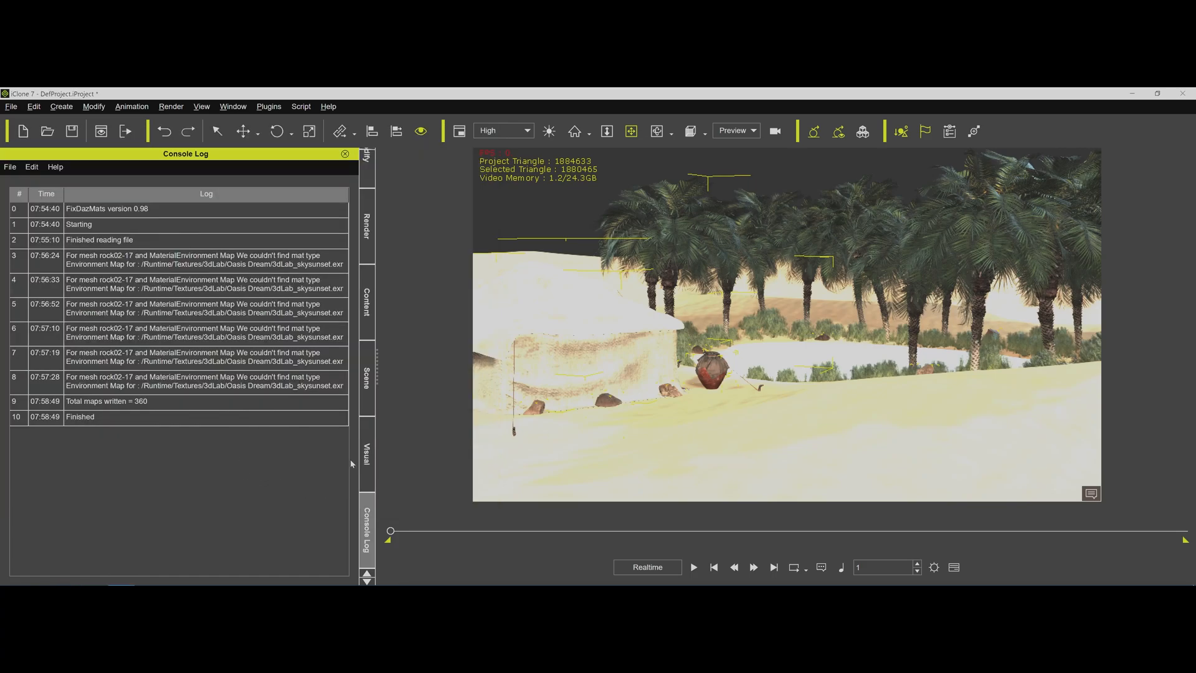
Step: Return to iClone and bring up the Image Based Lighting settings among the Visual settings
click(367, 453)
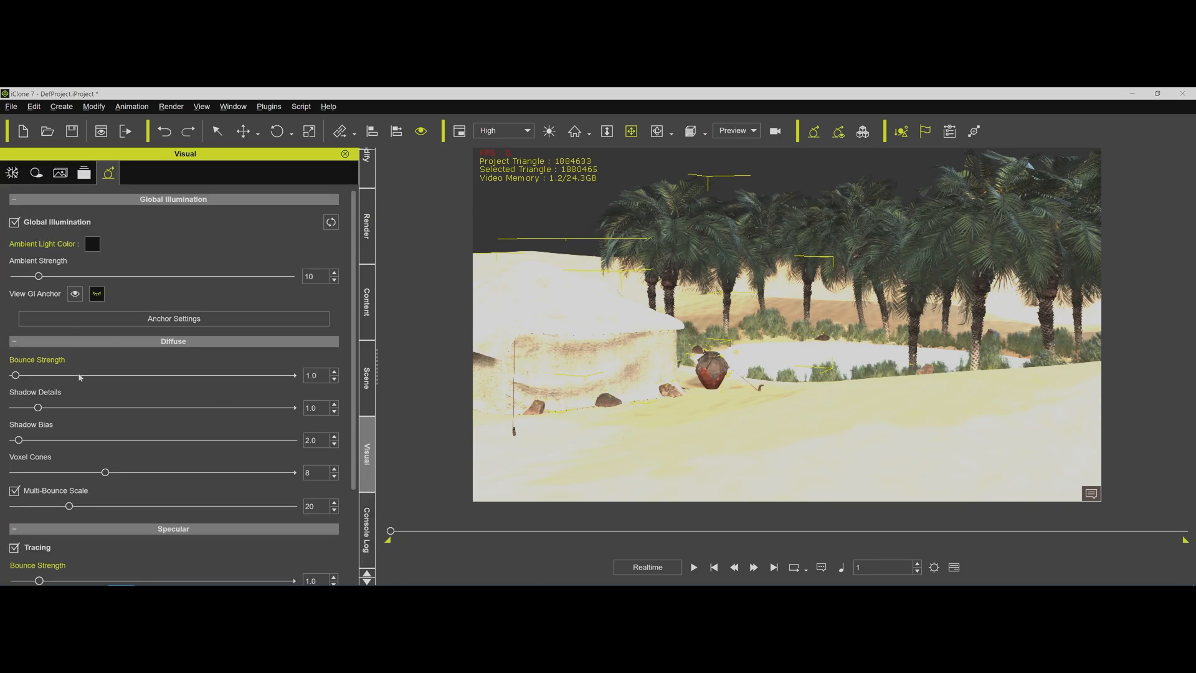
scroll(94, 392, down, 2)
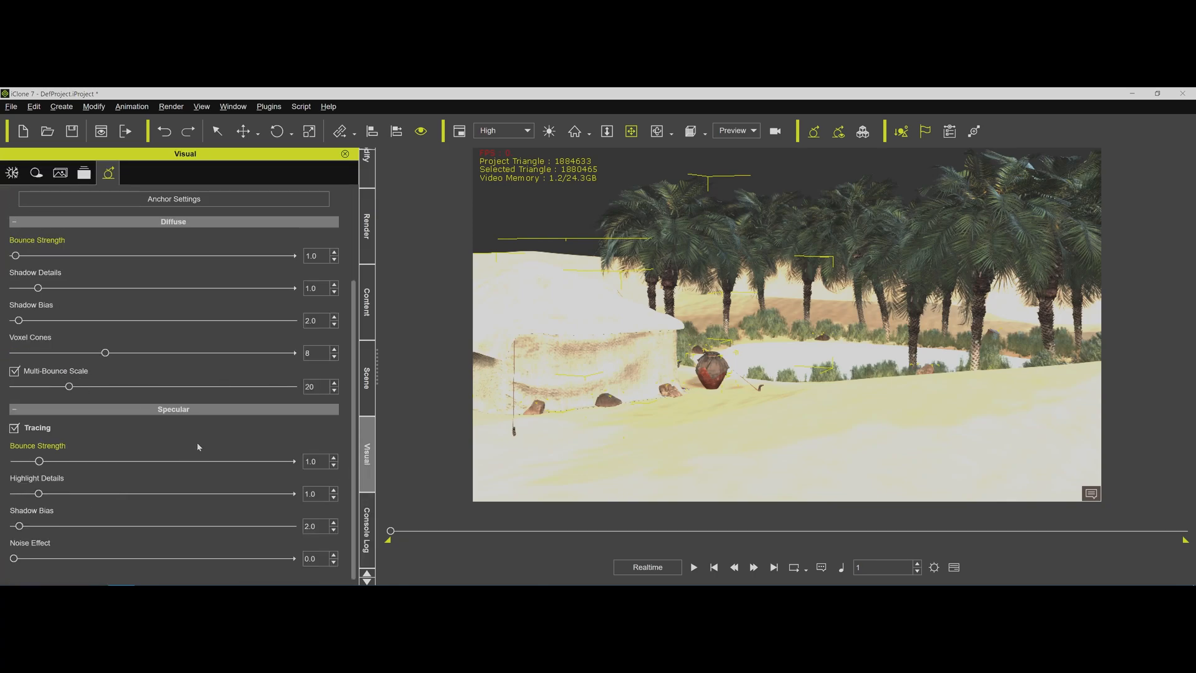
click(12, 172)
scroll(173, 402, down, 4)
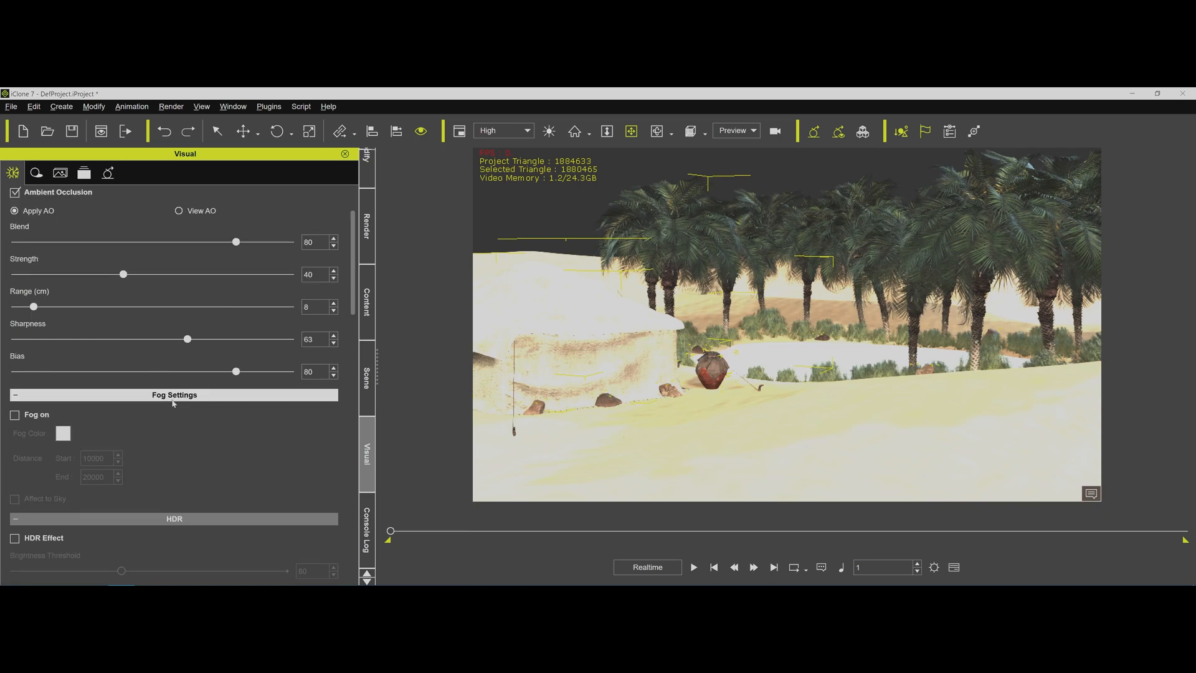
scroll(173, 402, down, 10)
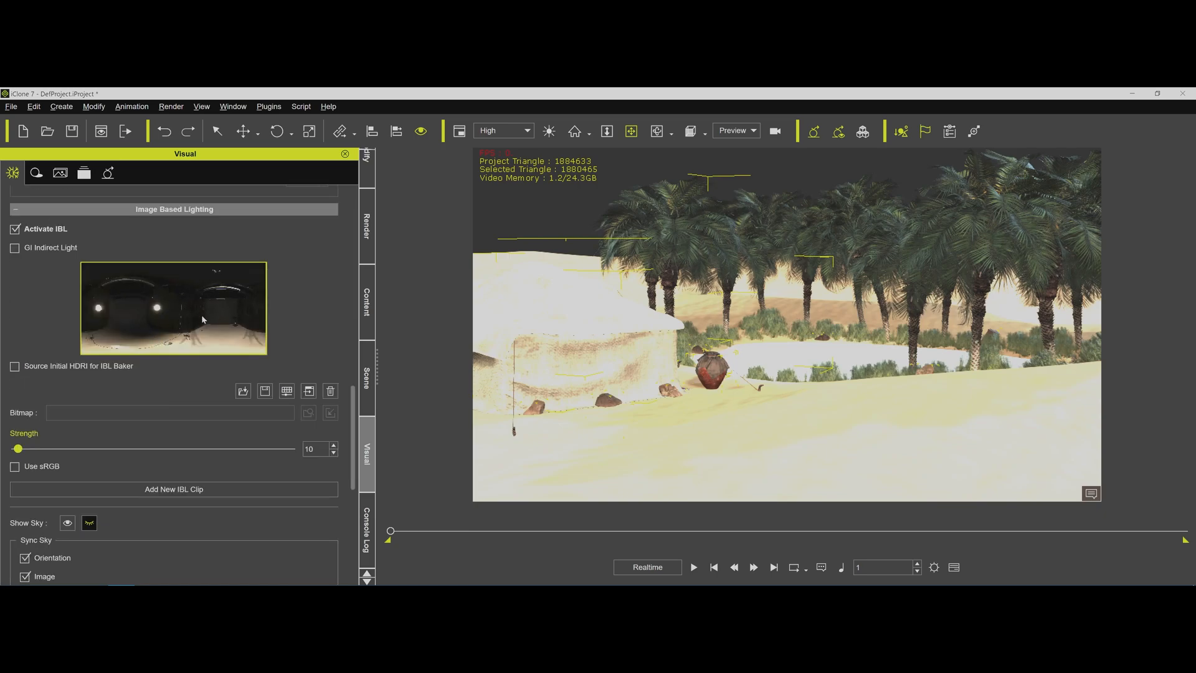
Step: Load 3dLab_skysunset.exr from the Oasis Dream folder as the Image Based Lighting image
key(alt+Tab)
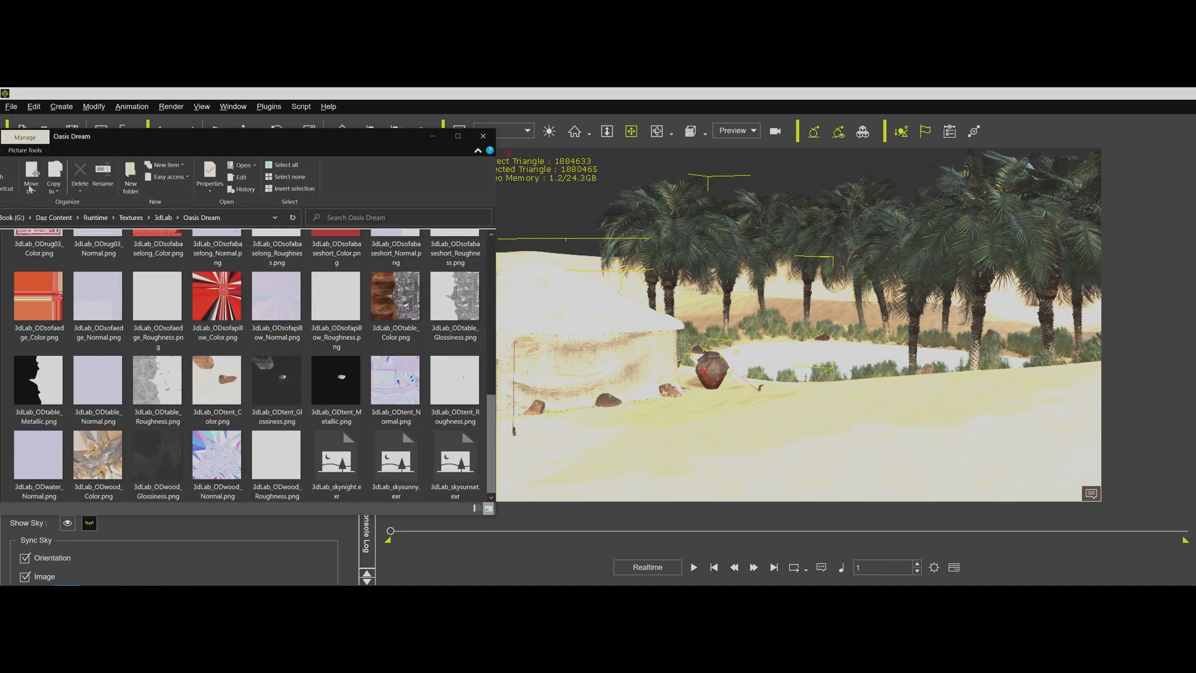
drag(324, 142, 29, 186)
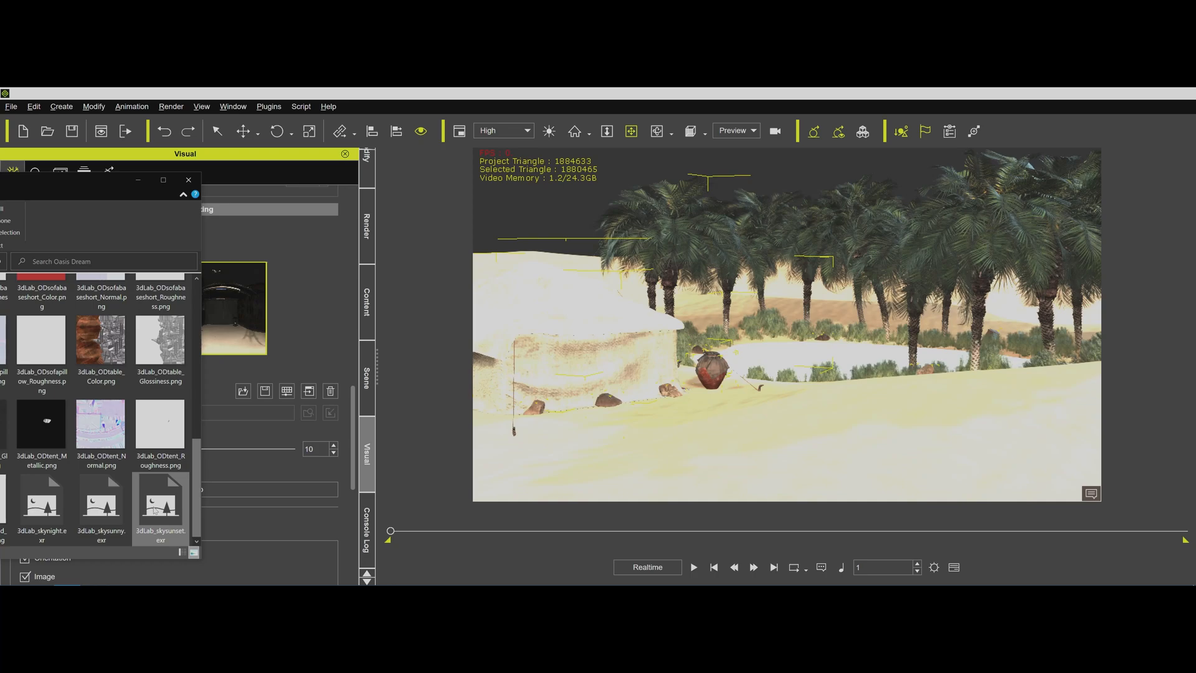
drag(163, 506, 208, 414)
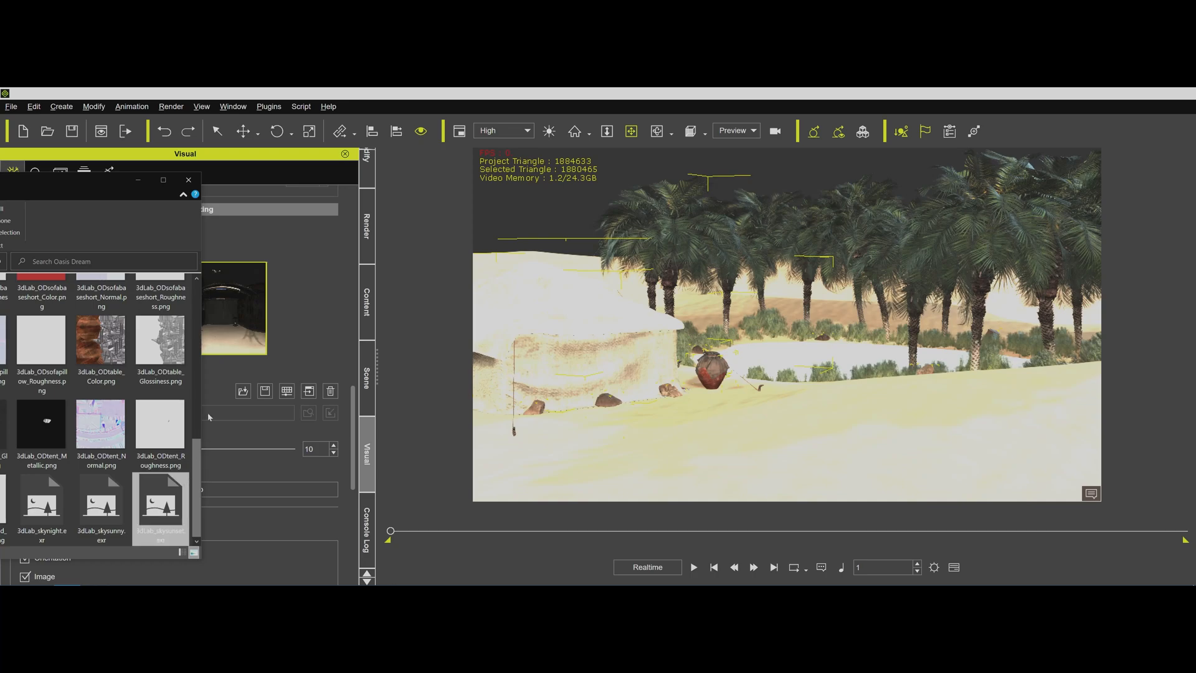
click(308, 316)
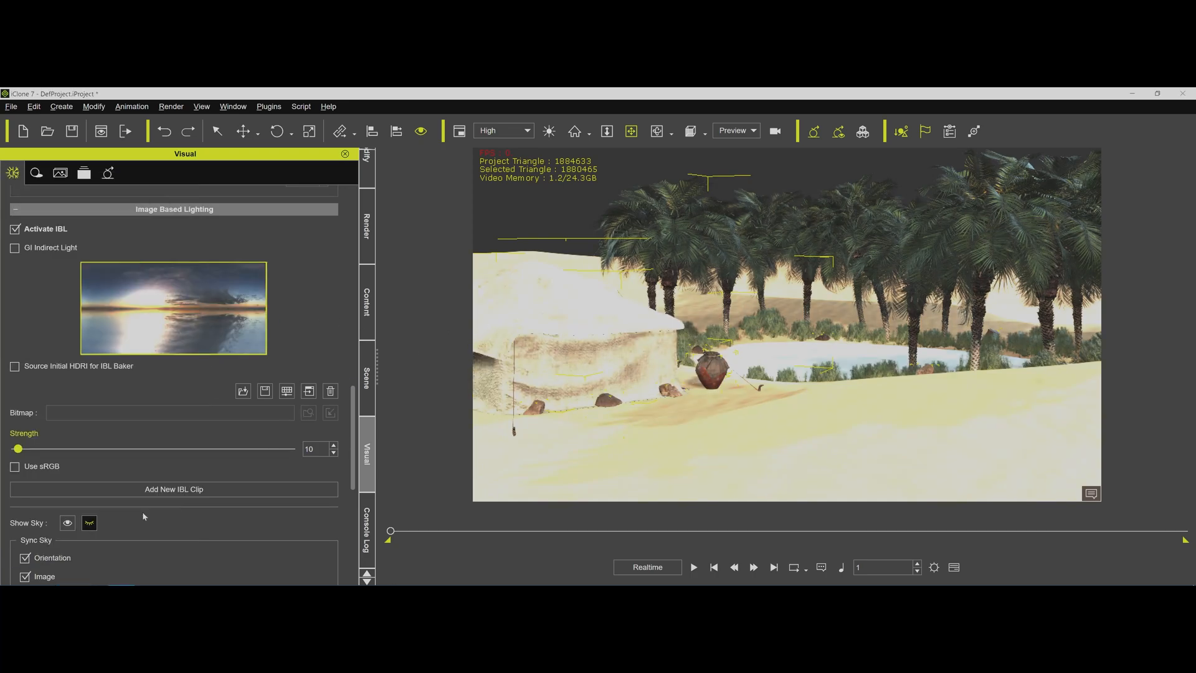
Step: Show the IBL image as the sky and set the Sync Sky blur to 0
click(68, 524)
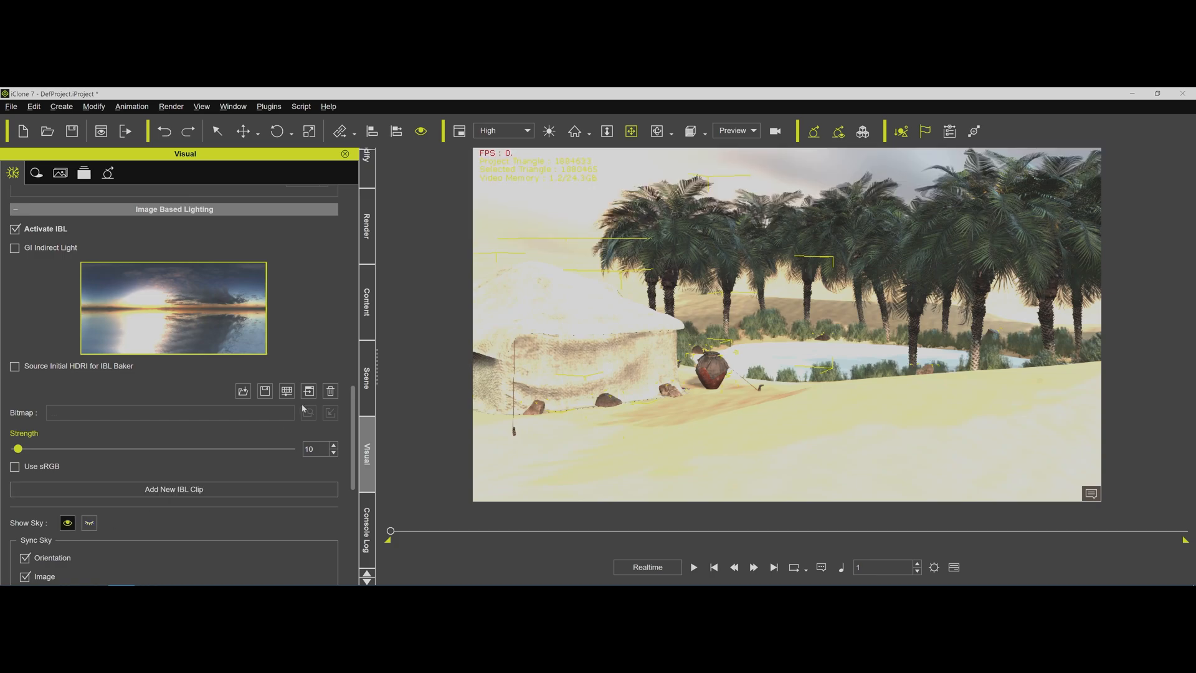
scroll(114, 458, down, 5)
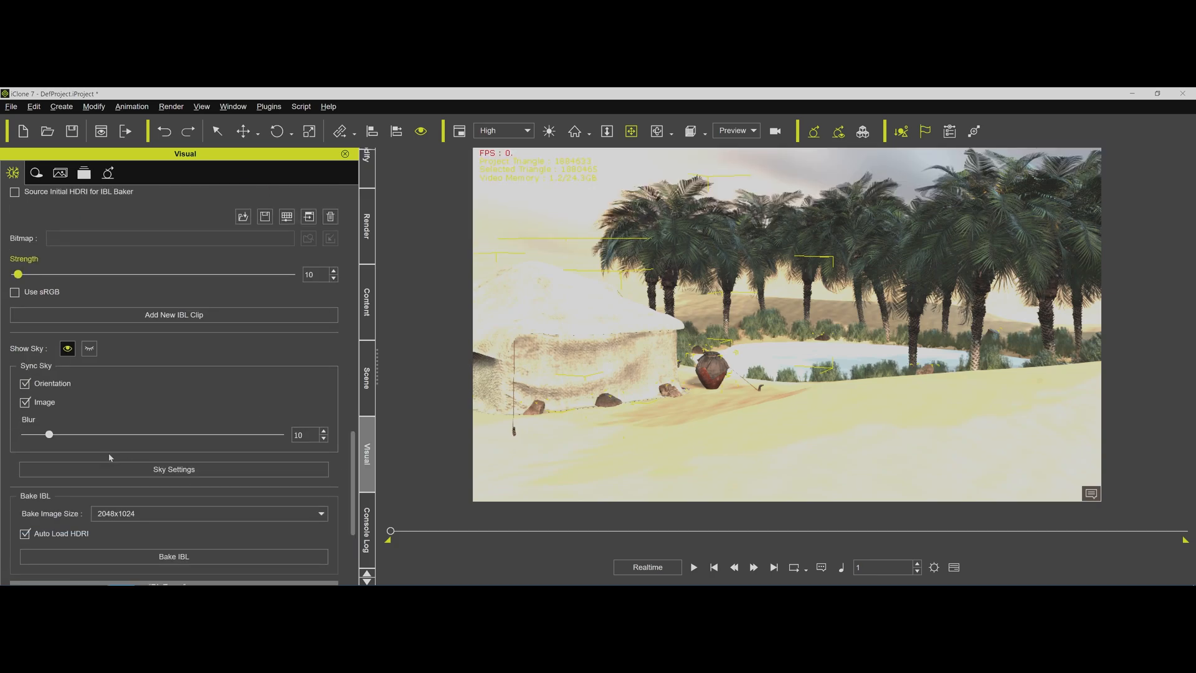
drag(49, 434, 1, 434)
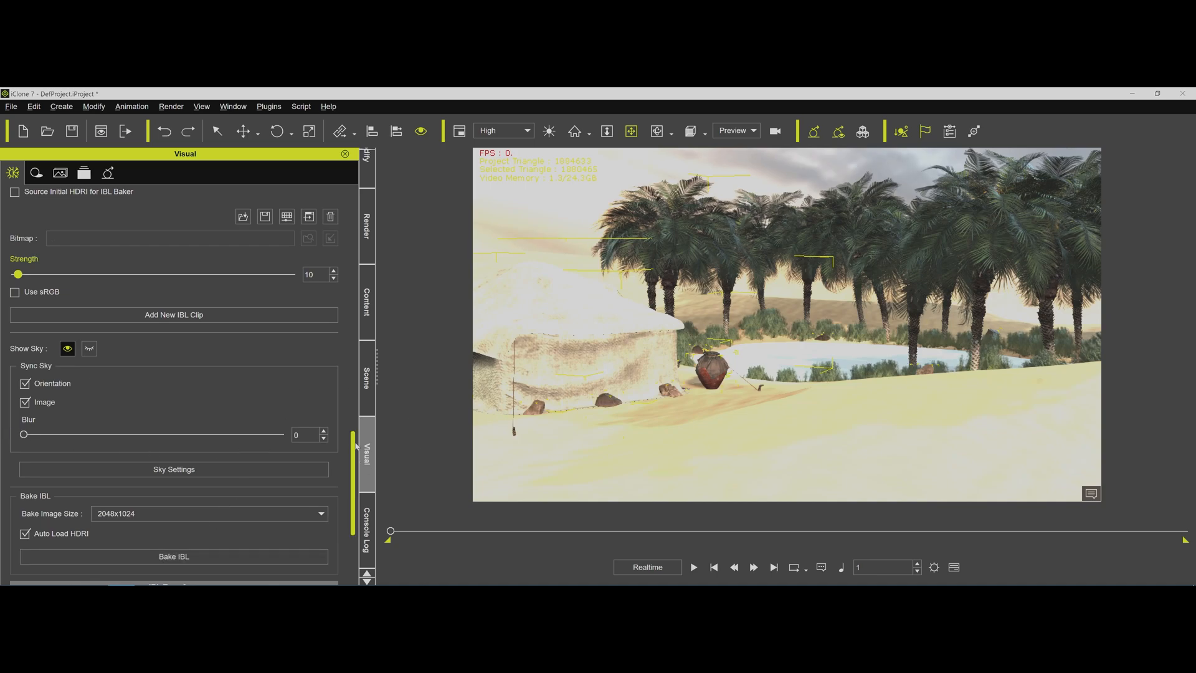
Step: Reset the IBL Transform so its move and rotate values are 0 and its scale is 100
scroll(355, 431, up, 3)
scroll(355, 431, down, 6)
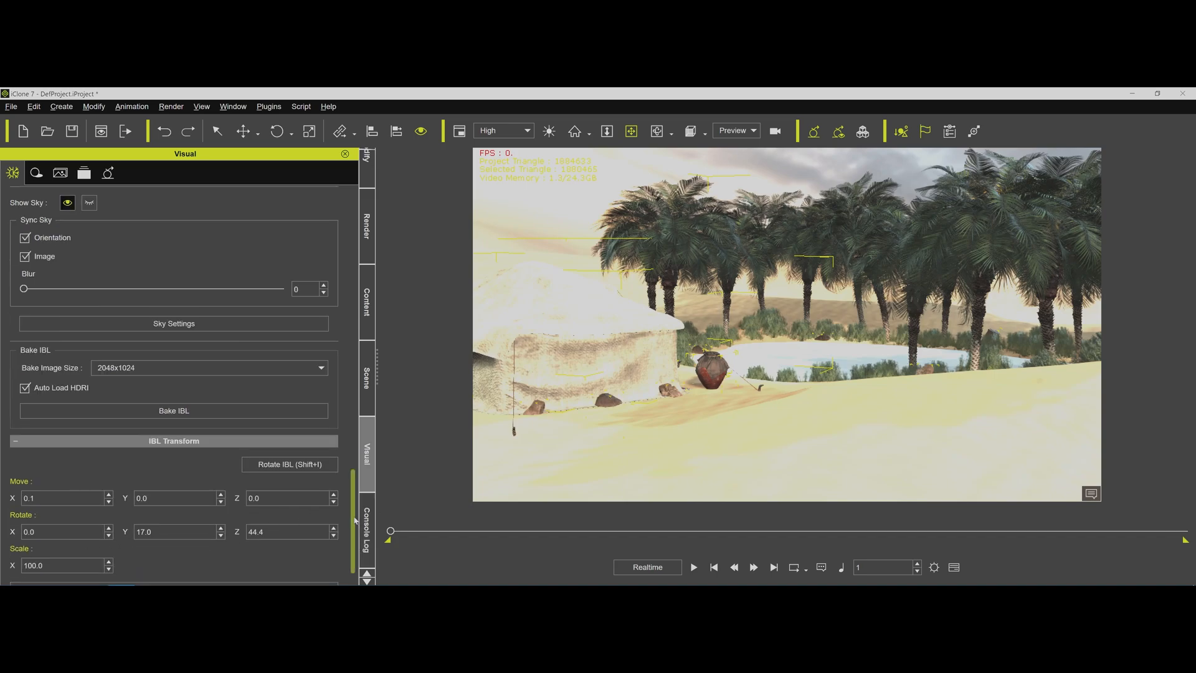
scroll(355, 547, down, 1)
click(224, 568)
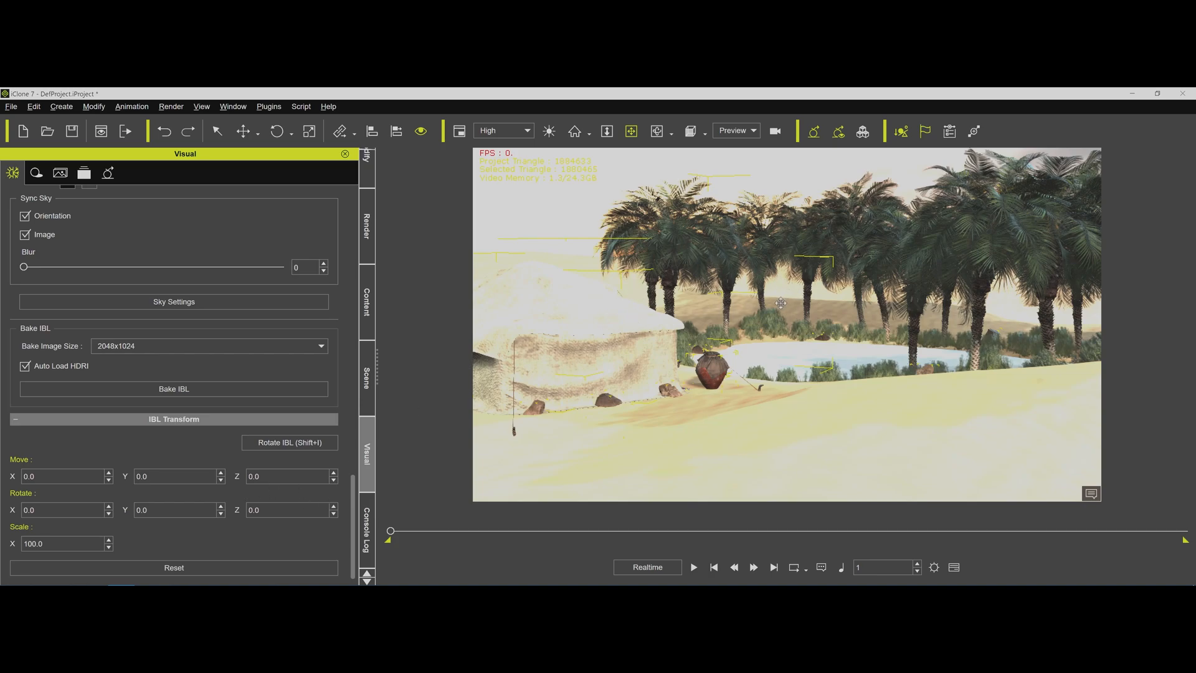
Step: Examine the relit oasis from slightly different camera angles, and review the console log and the IBL settings
right_drag(615, 332, 557, 337)
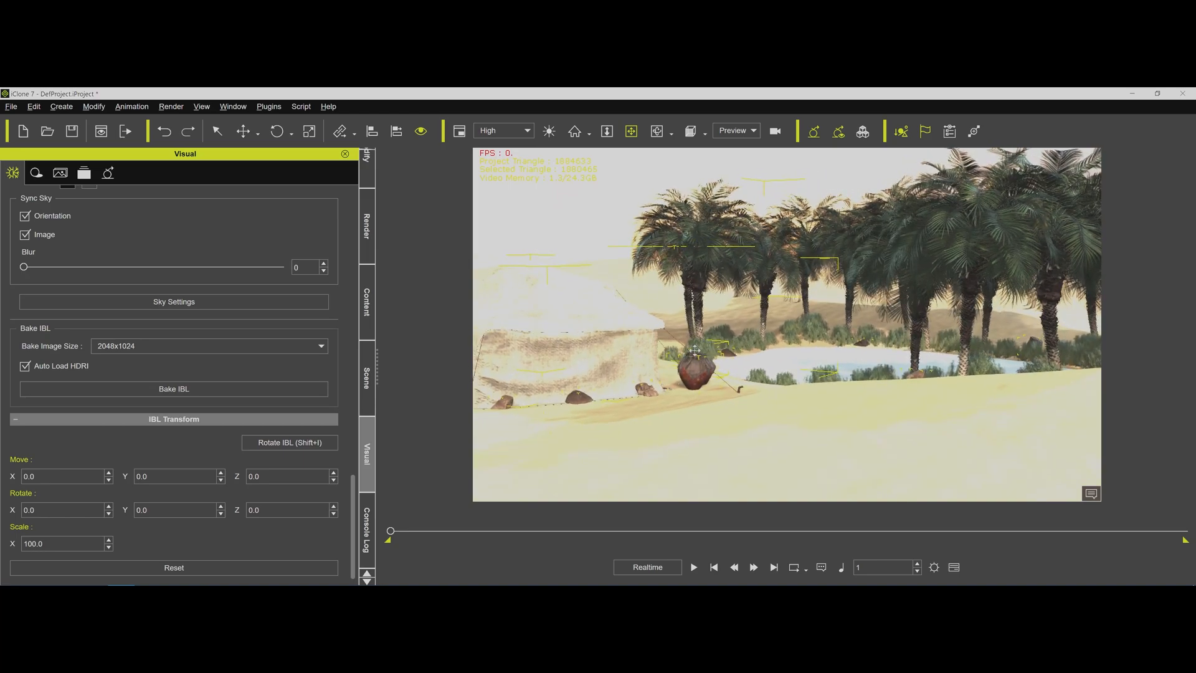
drag(879, 377, 866, 386)
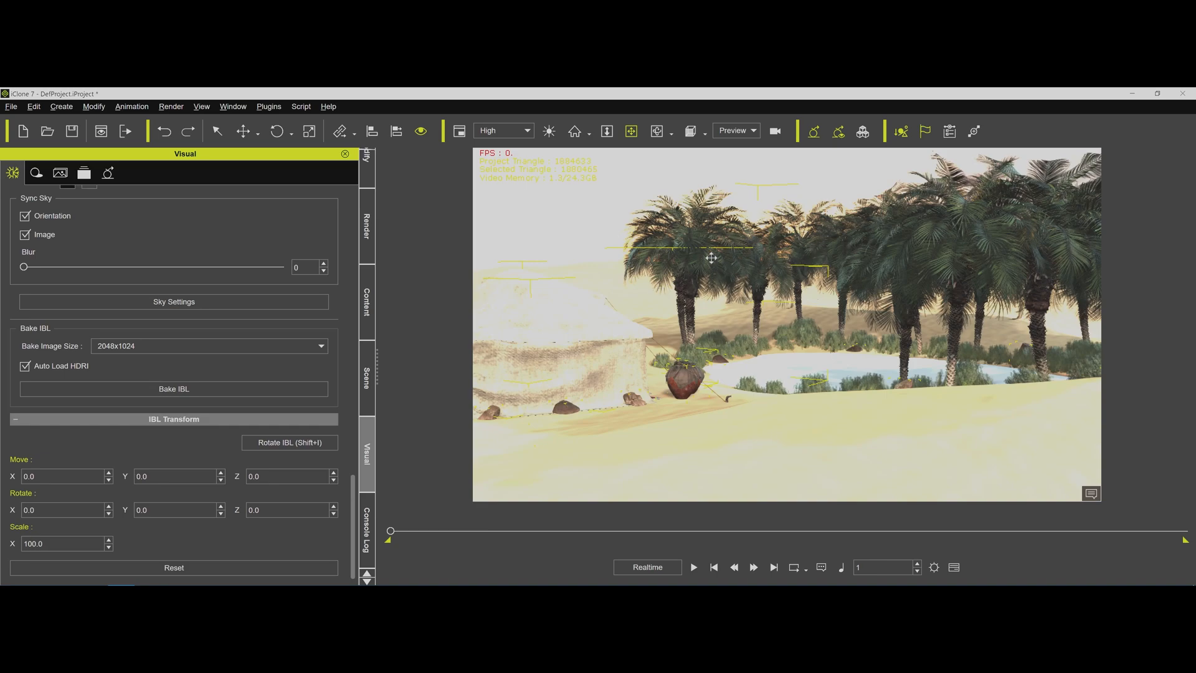
click(367, 530)
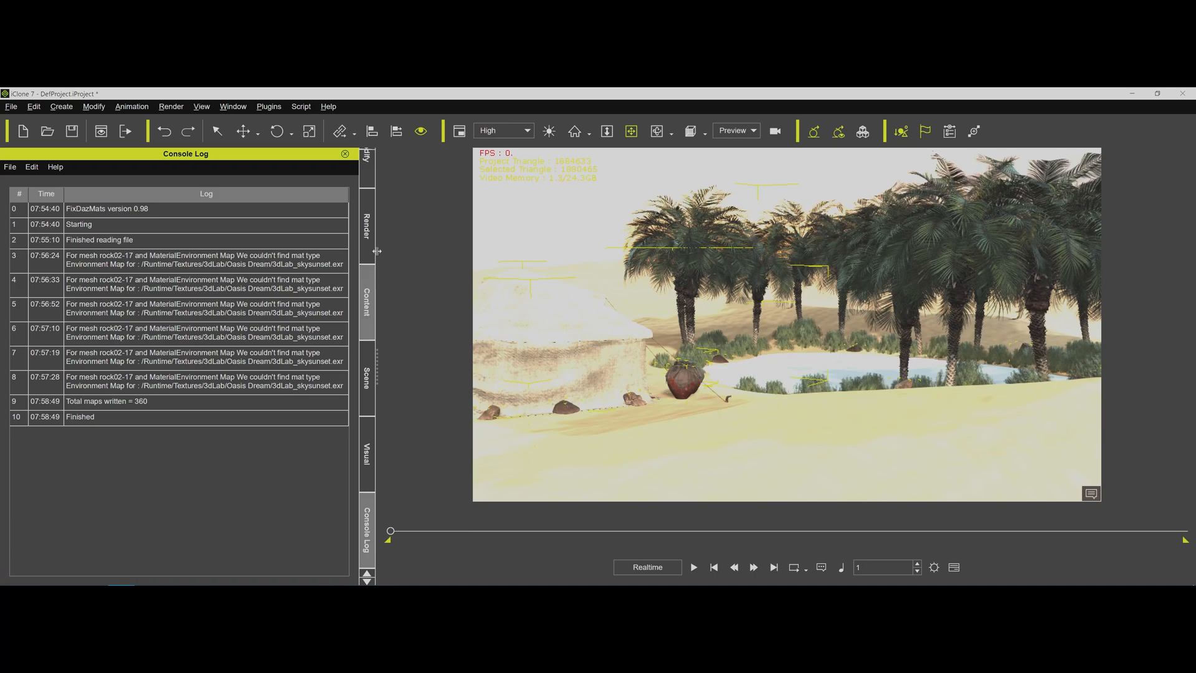
click(366, 453)
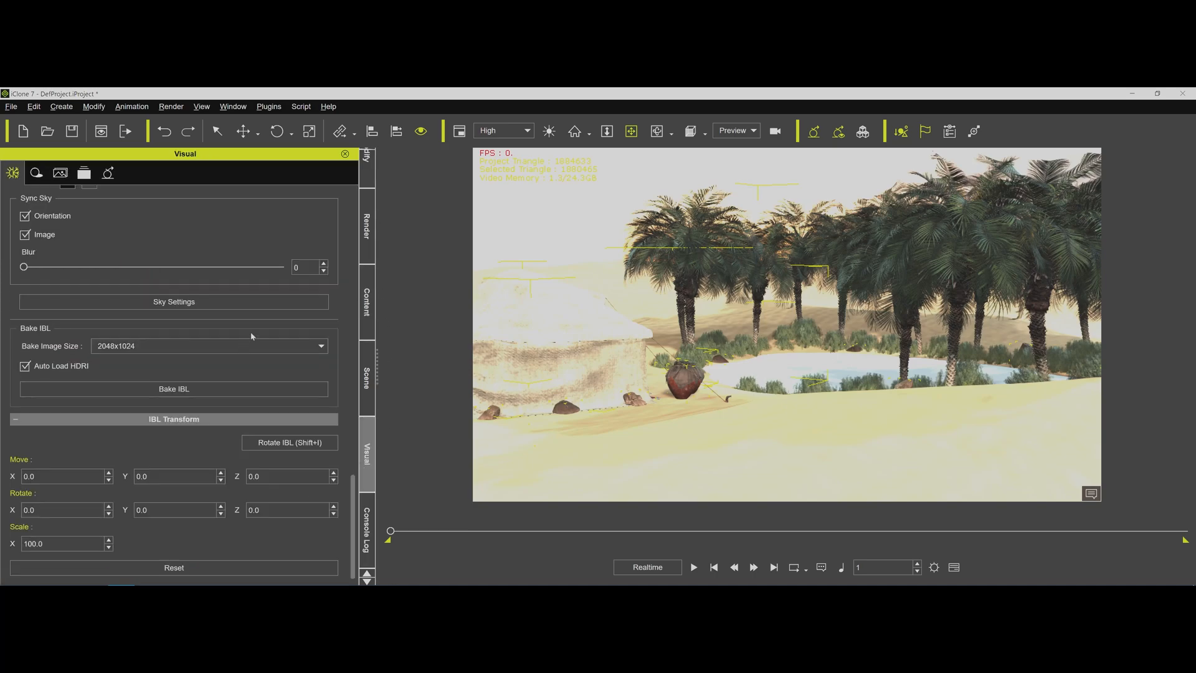
scroll(251, 336, up, 5)
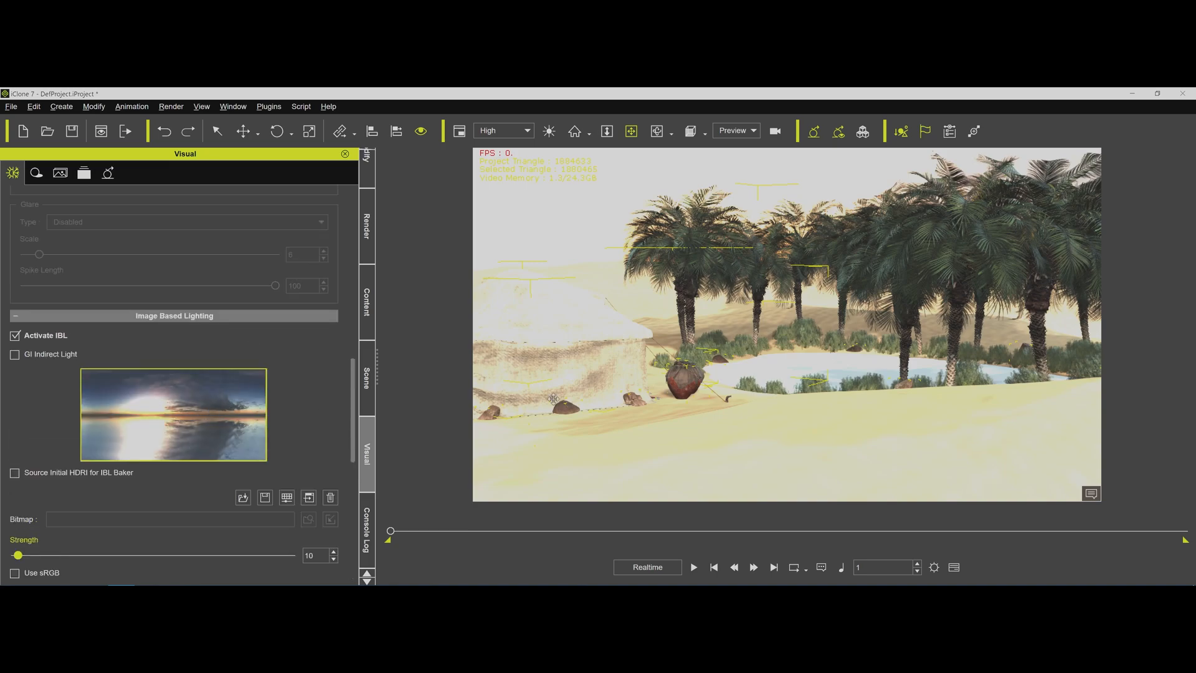
right_drag(790, 361, 770, 429)
right_drag(804, 380, 799, 354)
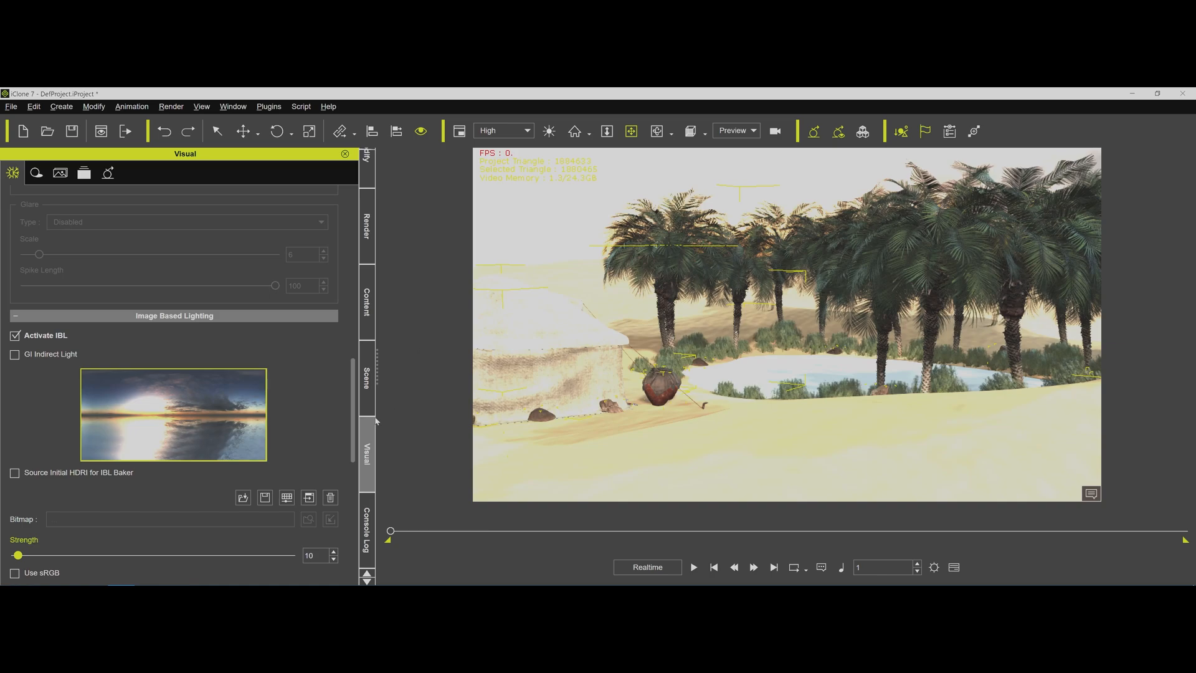
Step: Pick the ground in the viewport and toggle desert.Shape's visibility off and on to identify it in the scene list
click(217, 132)
click(775, 371)
click(854, 429)
click(835, 371)
click(790, 406)
click(367, 378)
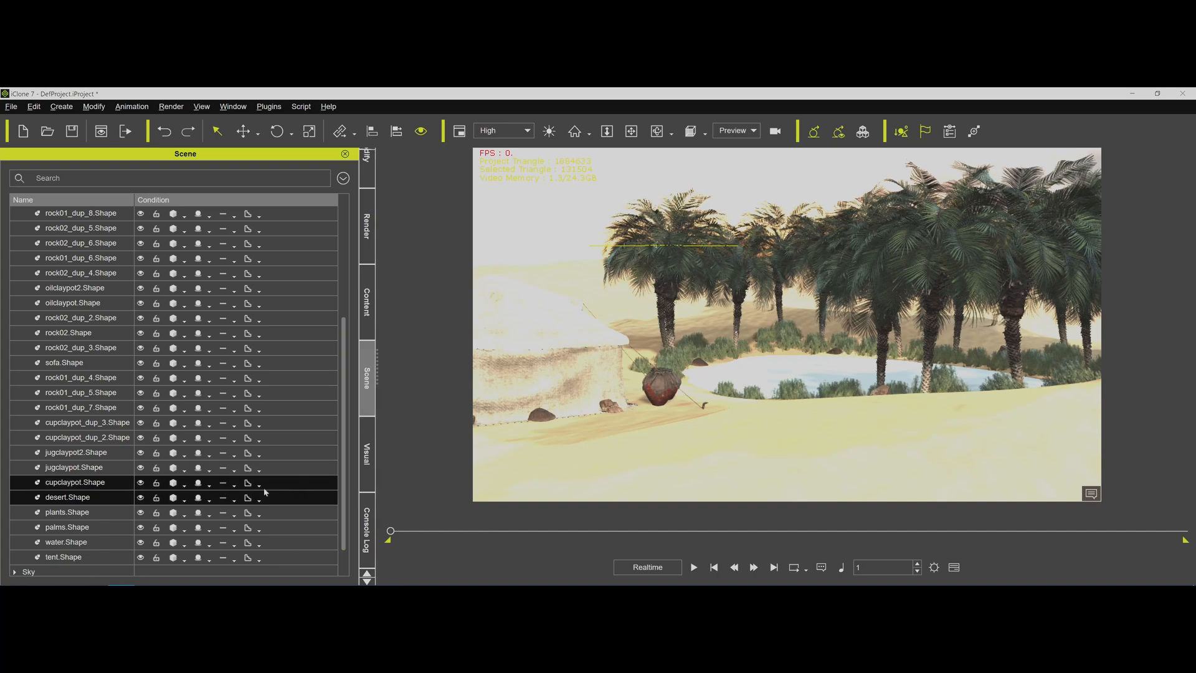
click(140, 498)
click(140, 498)
Step: Add the Pond Ripple water from the set content library to the oasis scene
click(97, 546)
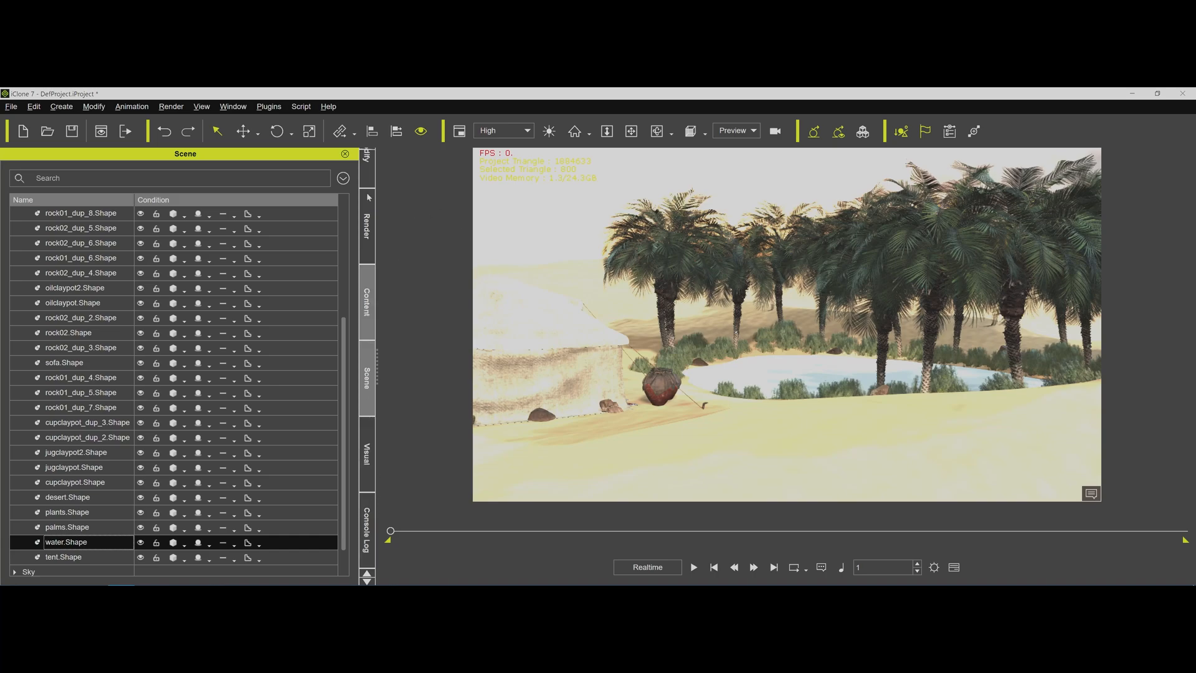
click(367, 302)
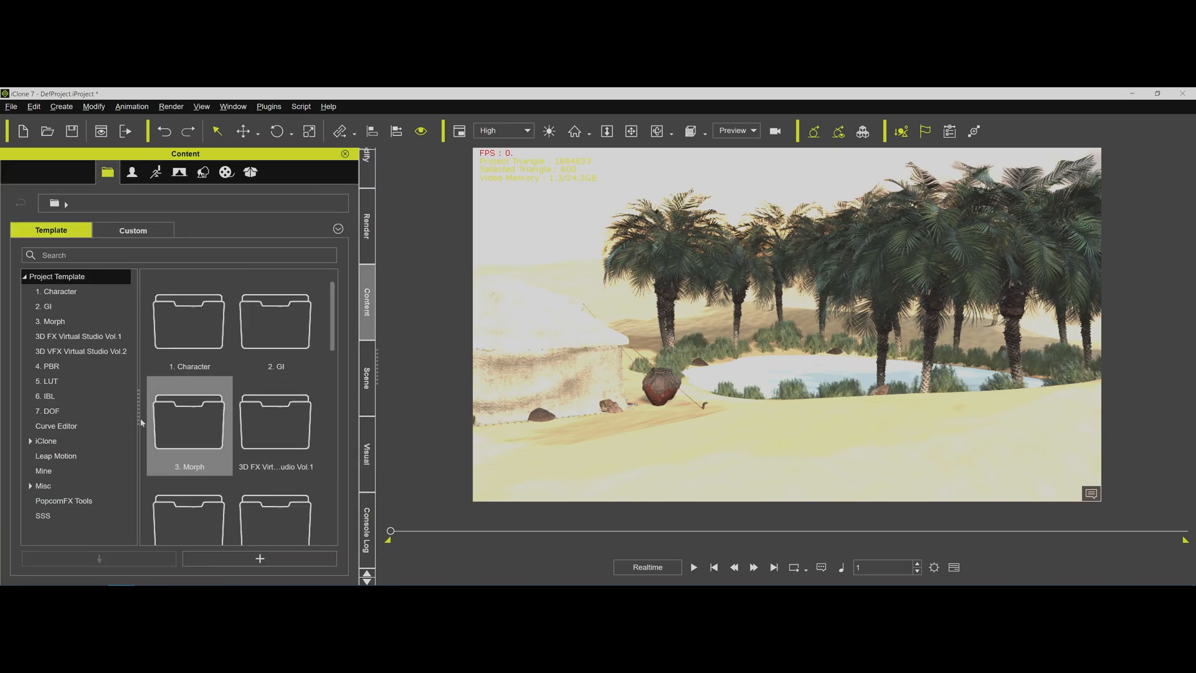
click(203, 172)
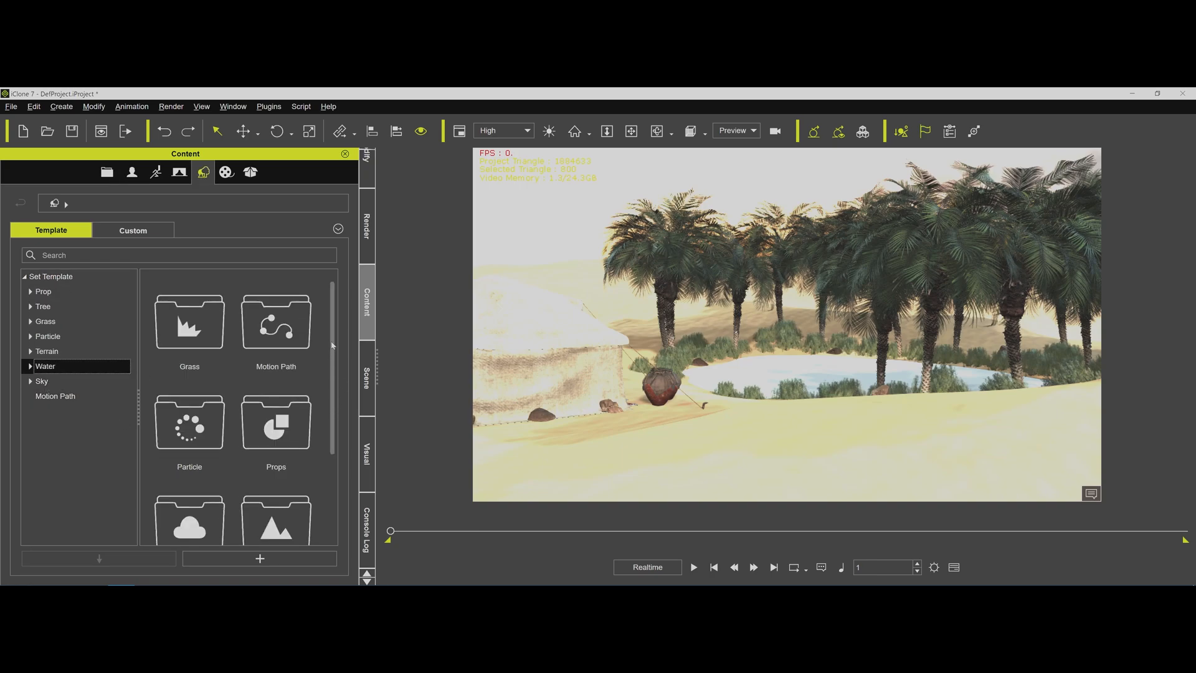
drag(332, 345, 333, 437)
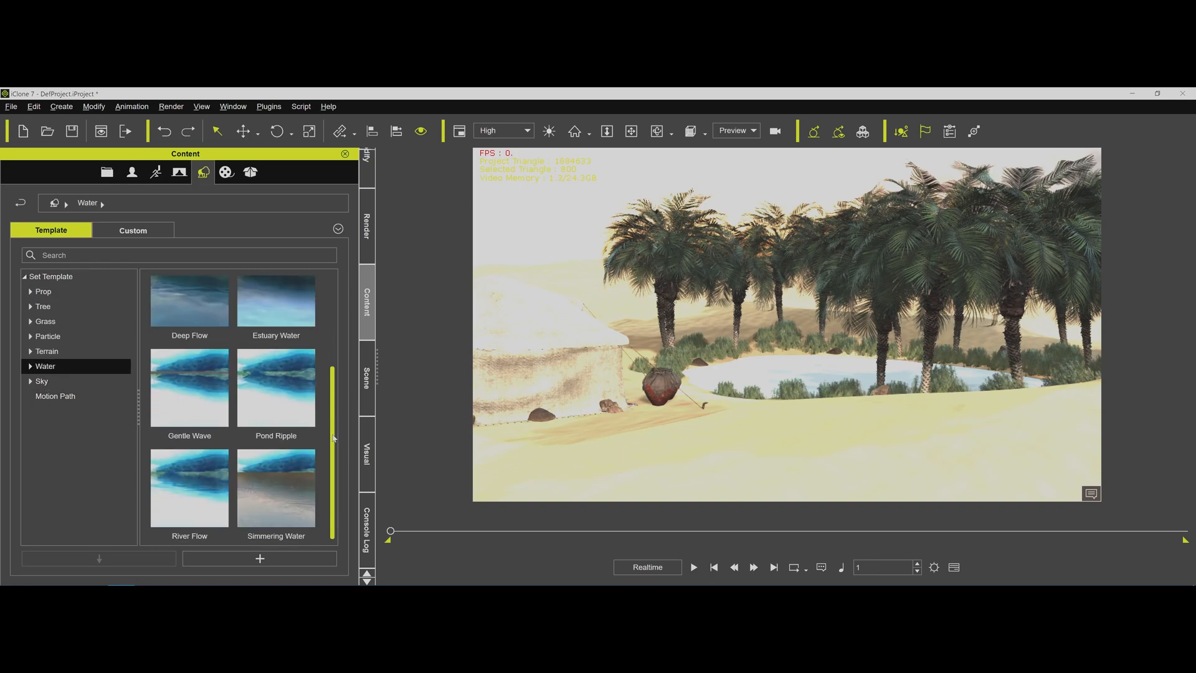
scroll(271, 451, up, 1)
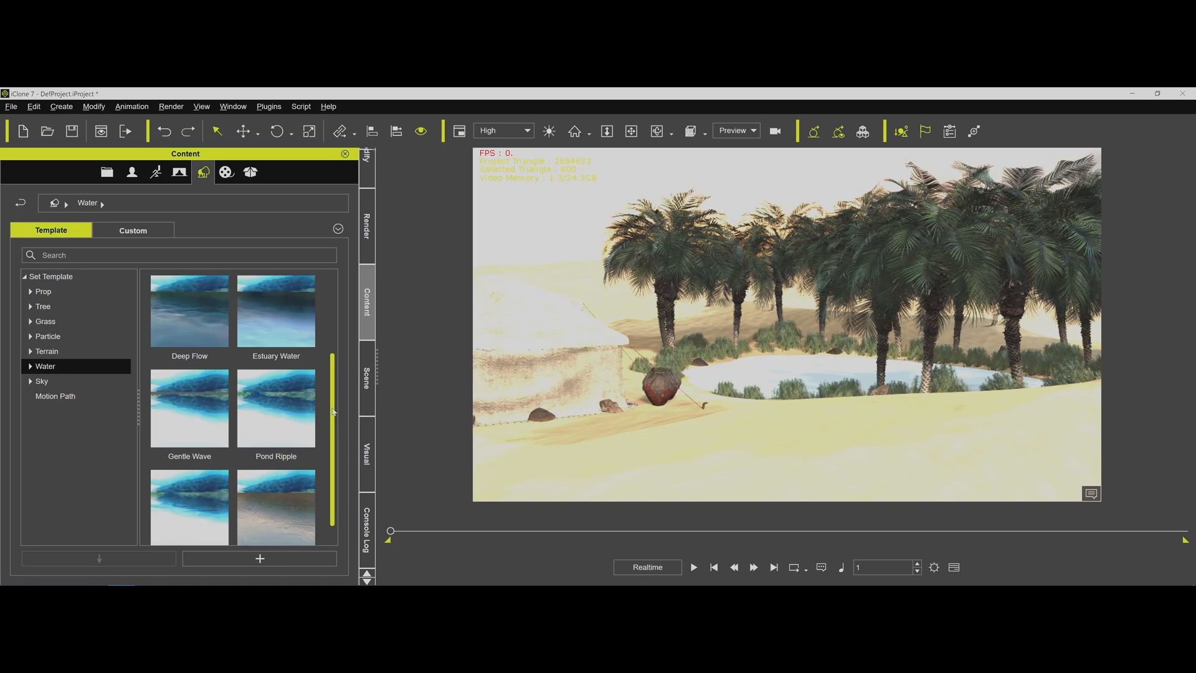
double_click(270, 451)
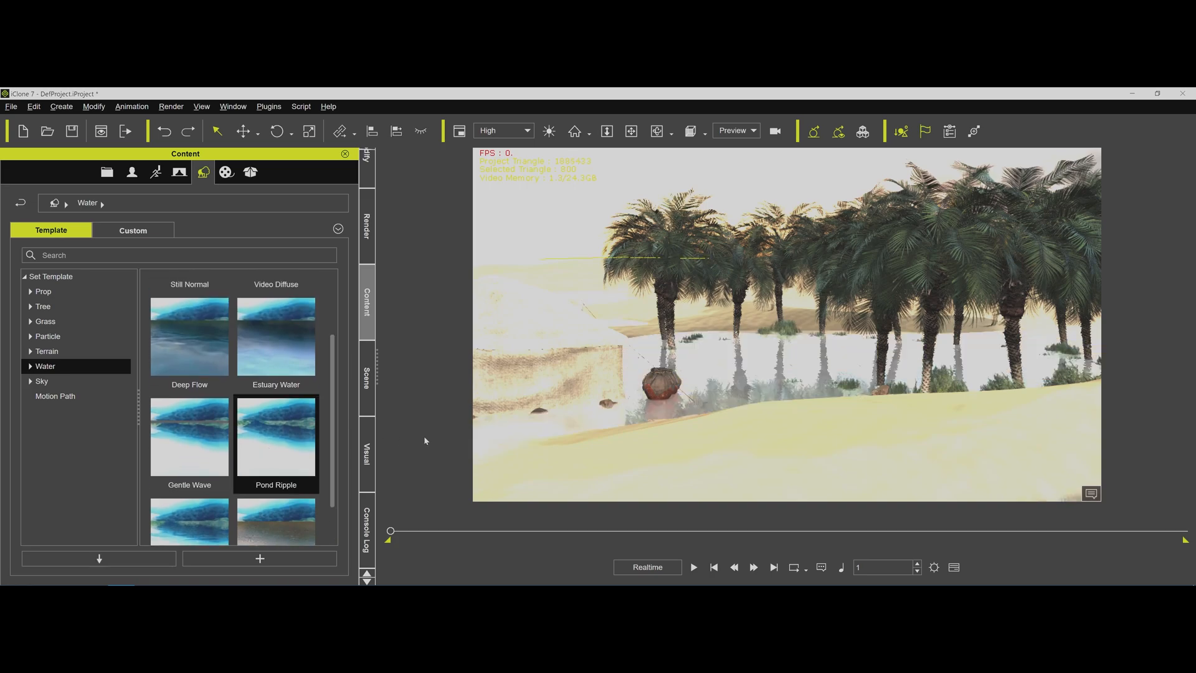
Step: Lower the new Water's height to -24 so its surface sits within the banks of the oasis pond
click(367, 169)
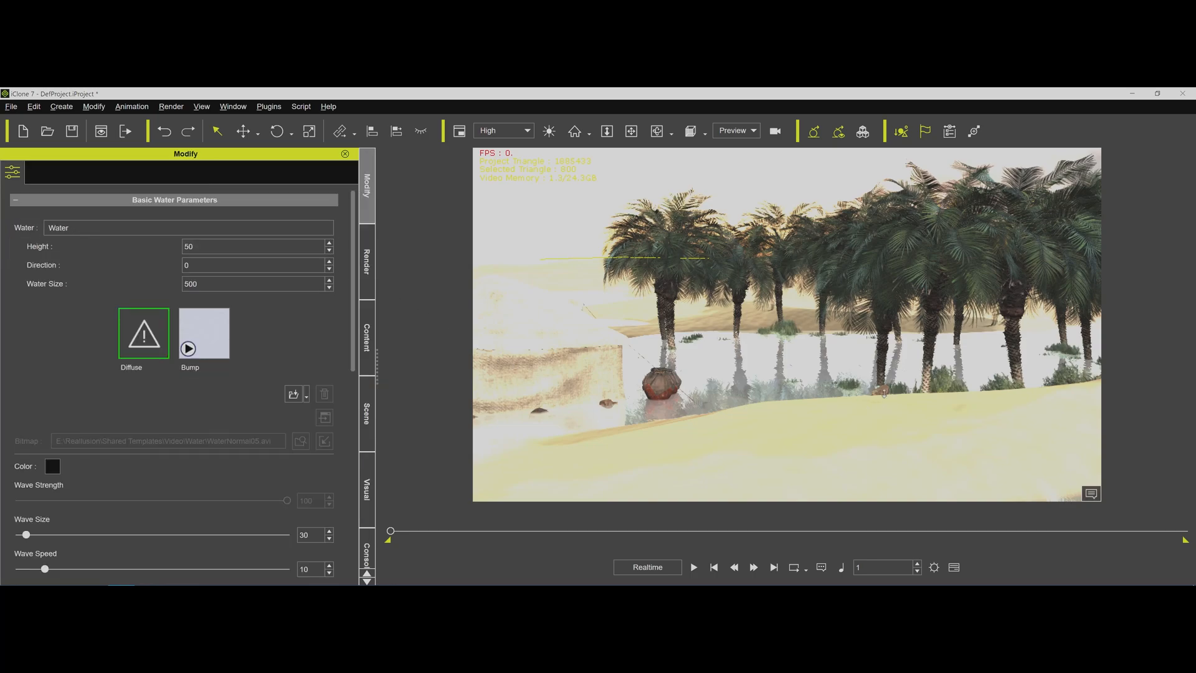
scroll(884, 394, up, 5)
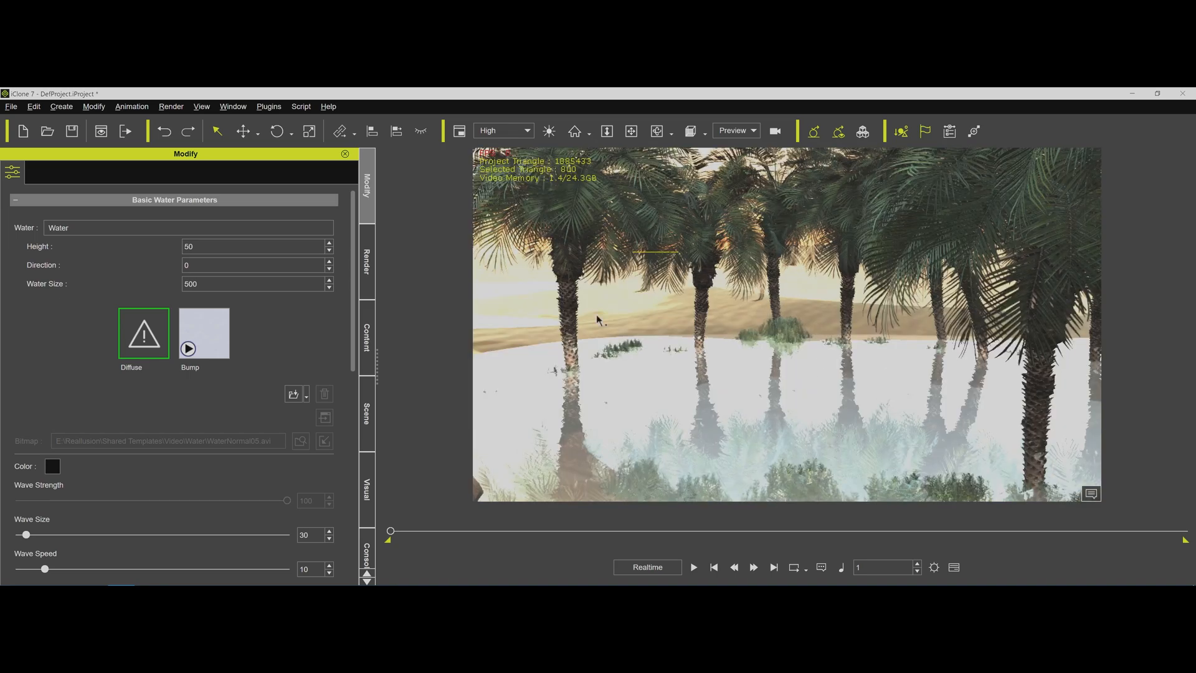
click(330, 250)
click(329, 250)
click(330, 251)
click(330, 250)
click(329, 251)
click(329, 250)
click(329, 250)
click(329, 250)
click(329, 250)
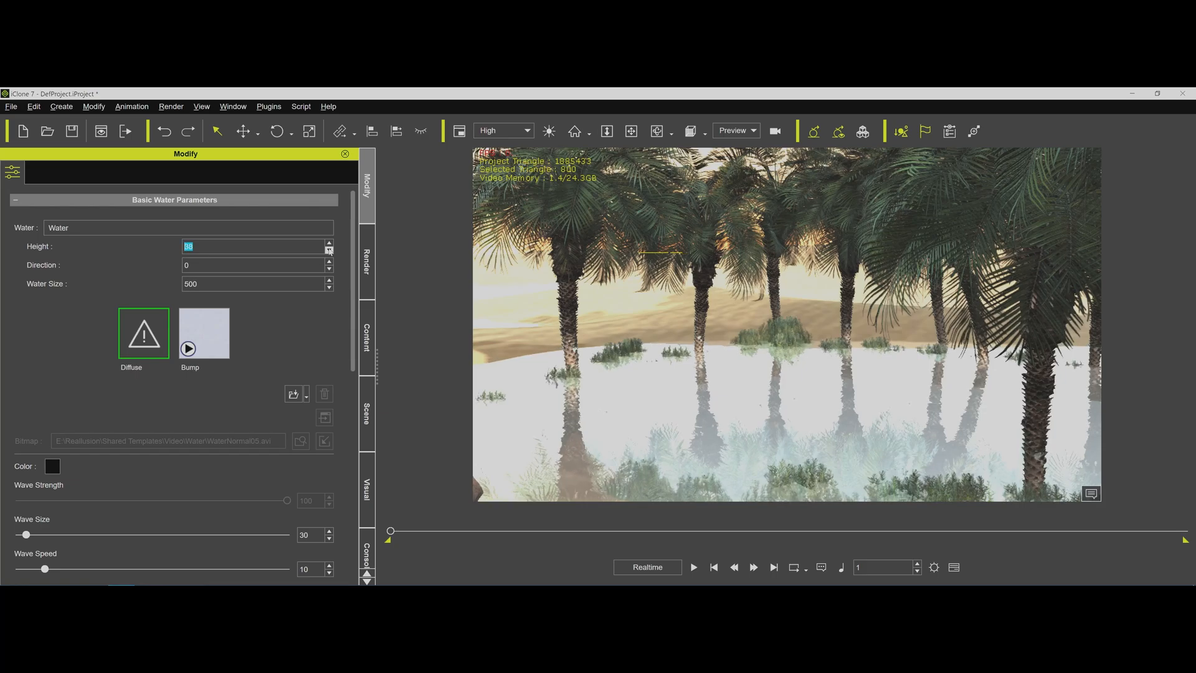
click(330, 250)
click(329, 250)
click(330, 250)
click(330, 250)
click(330, 251)
click(329, 250)
click(329, 250)
click(330, 250)
click(329, 251)
click(330, 250)
click(330, 250)
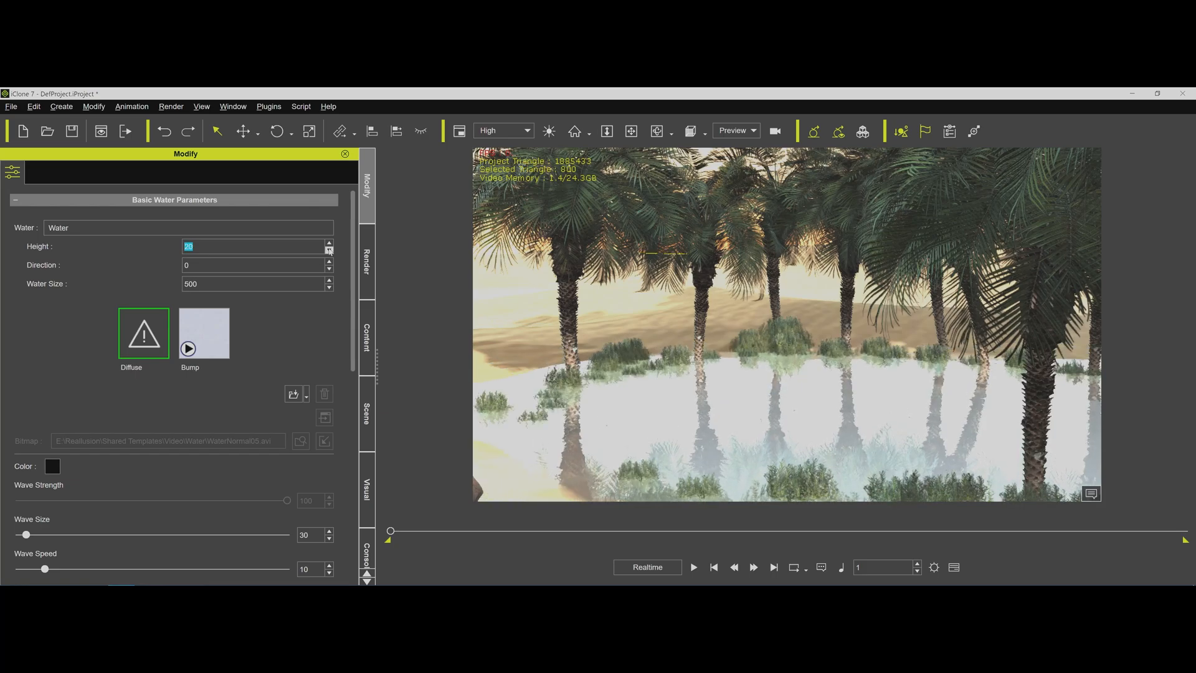
click(329, 251)
click(329, 250)
click(330, 250)
click(330, 251)
click(329, 250)
click(330, 251)
click(329, 251)
click(330, 250)
click(330, 250)
click(329, 251)
click(330, 251)
click(329, 251)
click(329, 251)
click(329, 251)
click(329, 250)
click(329, 250)
click(330, 251)
click(329, 250)
click(329, 251)
click(329, 251)
click(329, 250)
click(329, 251)
click(329, 250)
click(330, 250)
click(329, 250)
click(330, 250)
click(329, 251)
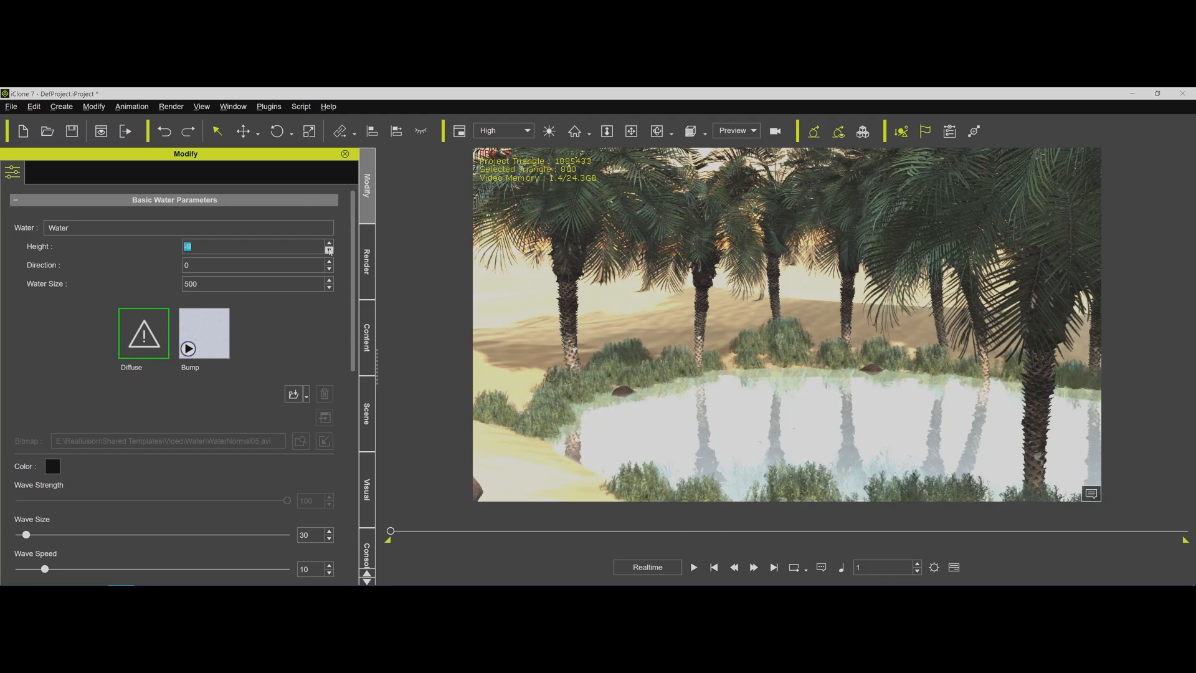
click(329, 251)
click(330, 250)
click(329, 251)
click(330, 250)
click(329, 250)
click(329, 251)
click(329, 250)
click(330, 250)
click(329, 251)
click(330, 250)
click(329, 250)
click(329, 250)
click(330, 250)
click(330, 250)
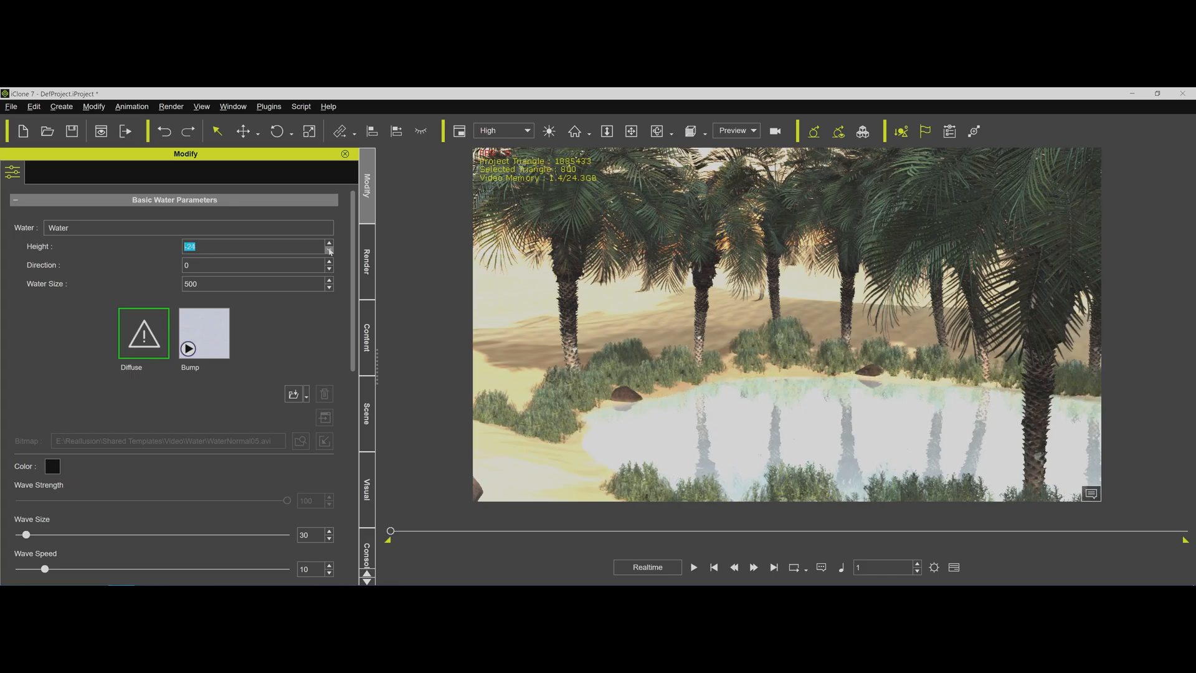
click(329, 250)
click(329, 250)
click(329, 251)
click(330, 248)
click(329, 247)
click(330, 244)
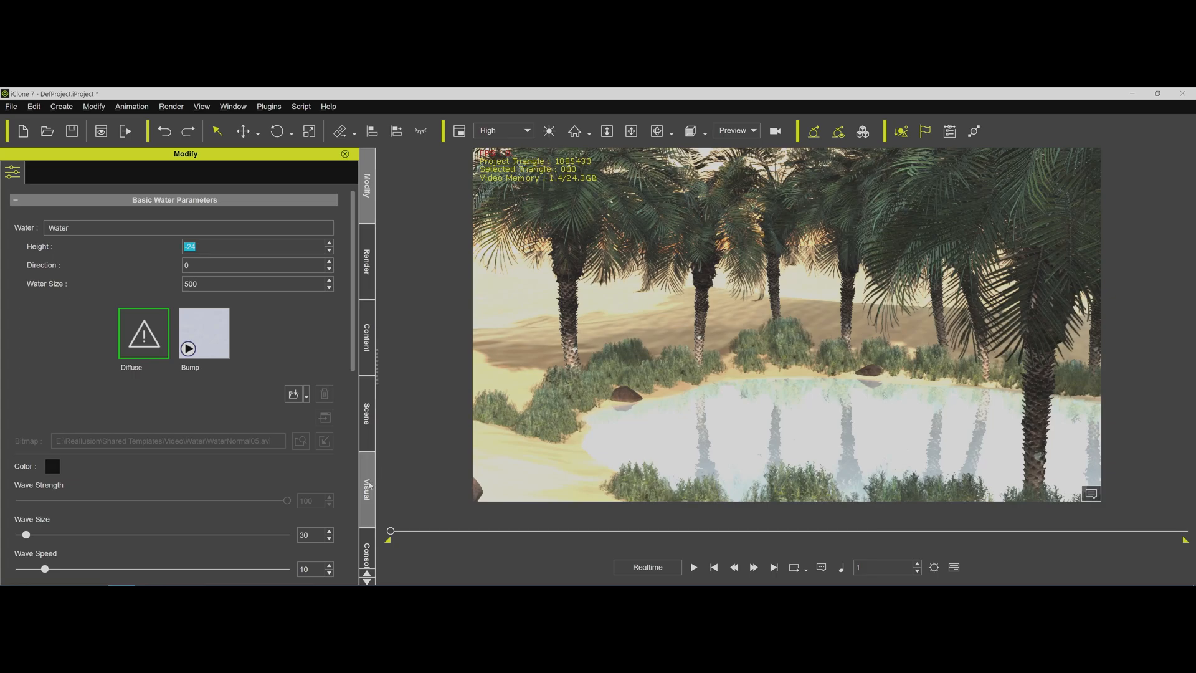
Step: Delete the imported water.Shape mesh from the scene, keeping the new Water object
click(367, 412)
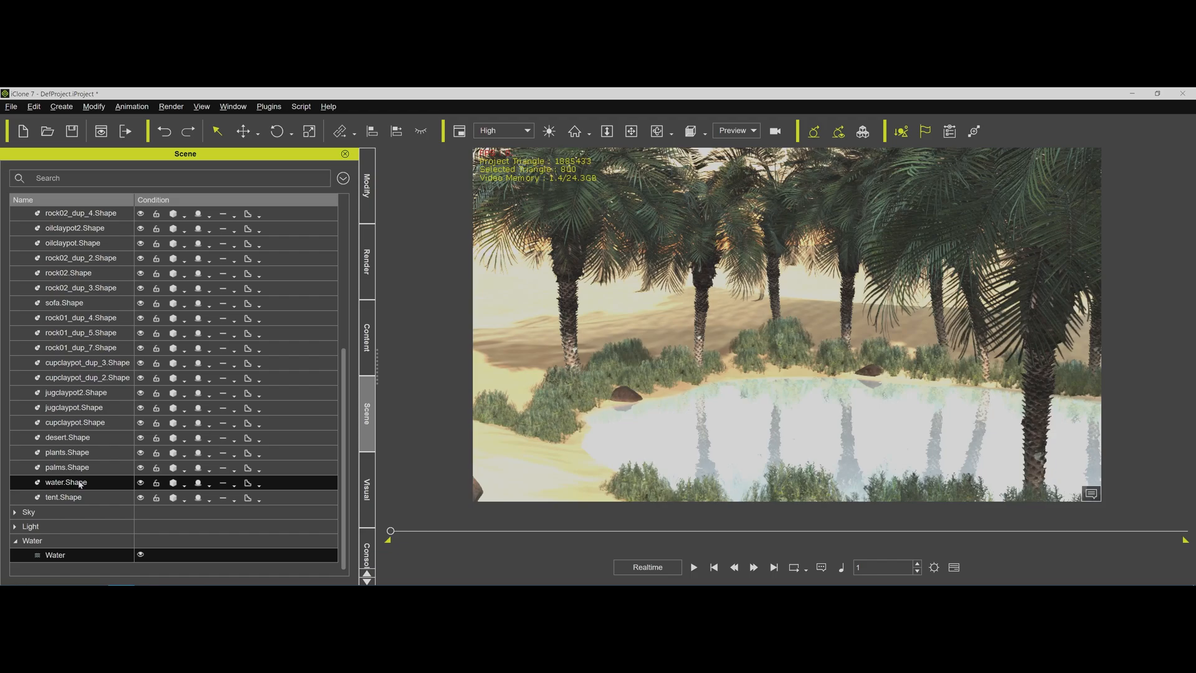
key(Delete)
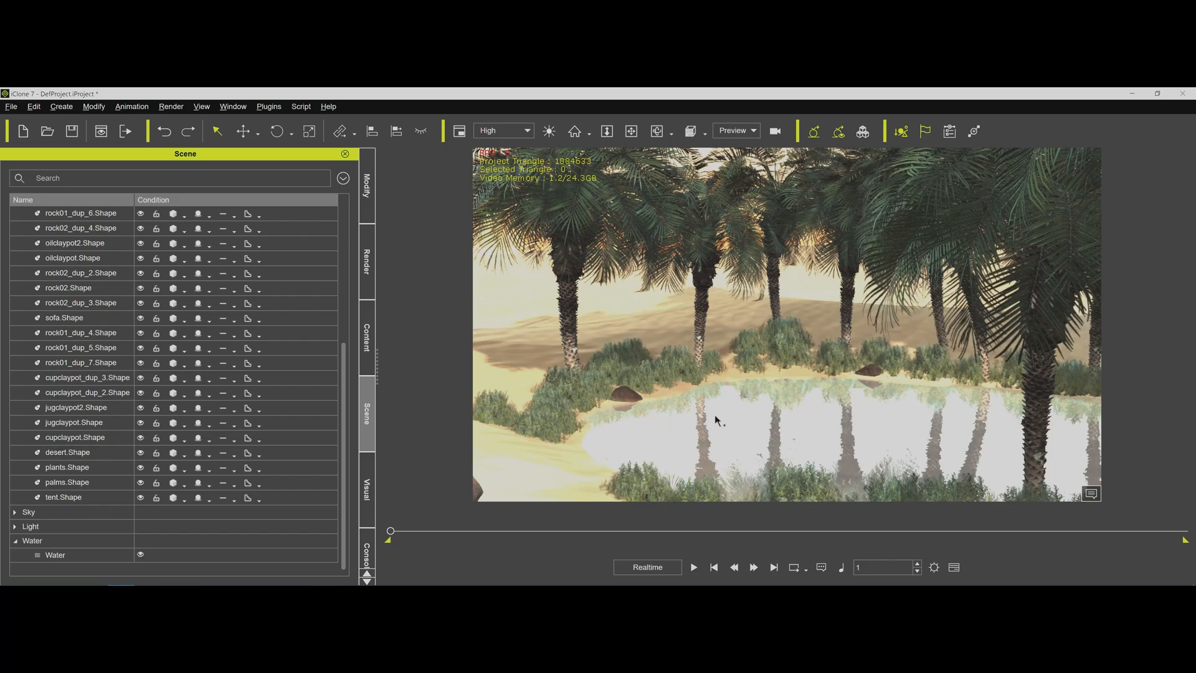
Step: Play the scene from a slightly changed camera angle to examine the rippling pond water and reflections, and stop playback
middle_drag(794, 411, 782, 394)
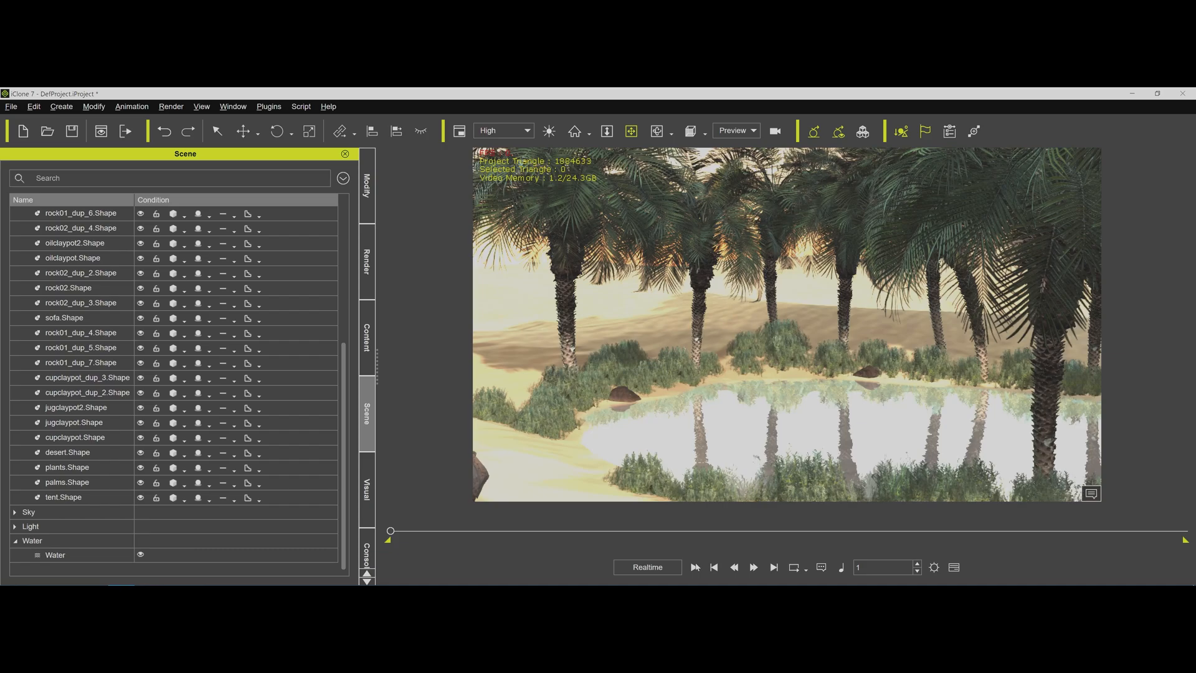
click(695, 567)
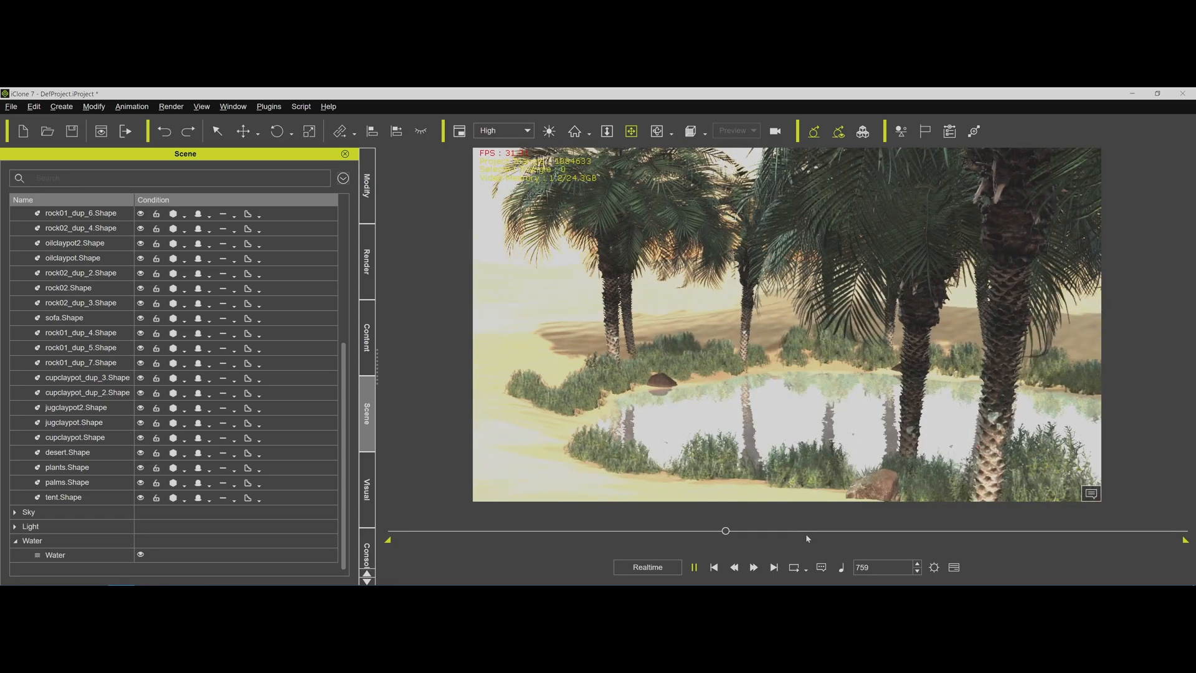
click(695, 570)
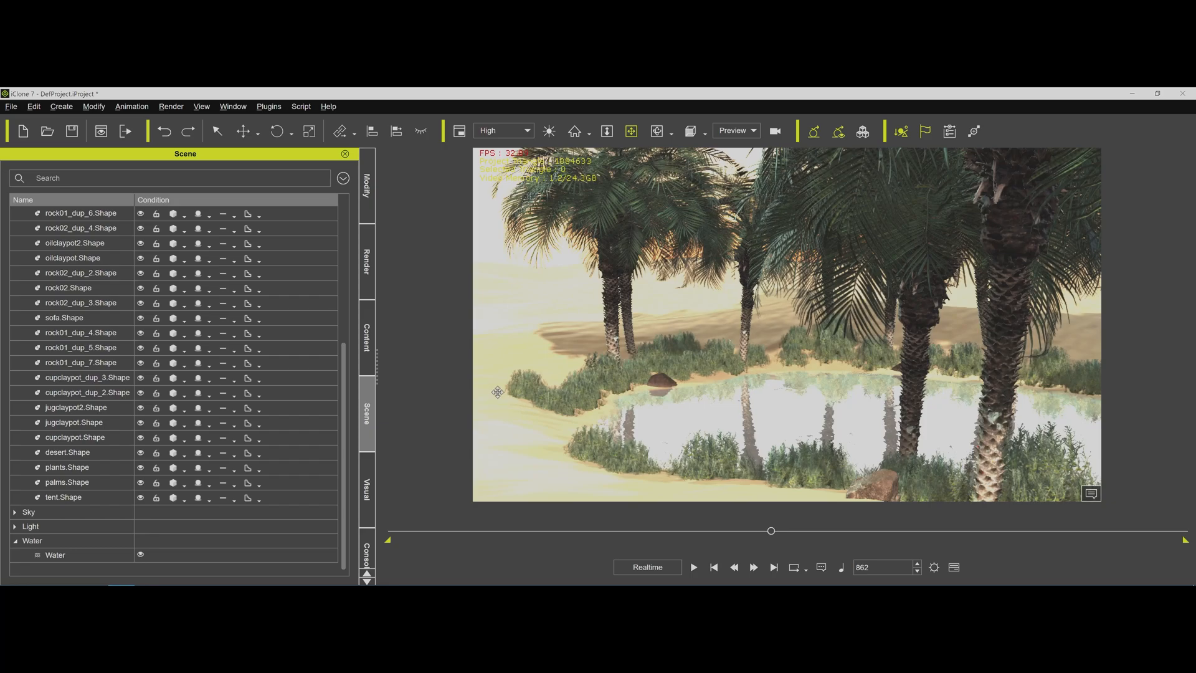
Step: Review FixDazMats098.py and the readme.txt release notes in Notepad++, and return to iClone to recheck the console log
mouse_move(338, 582)
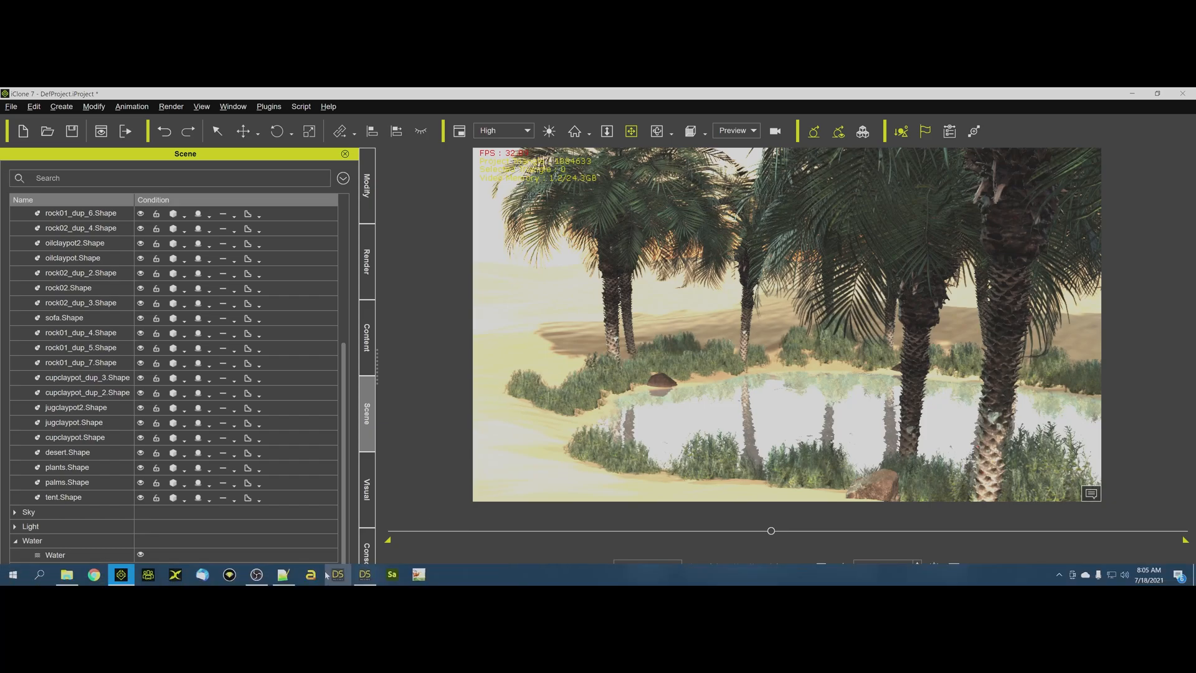
click(285, 578)
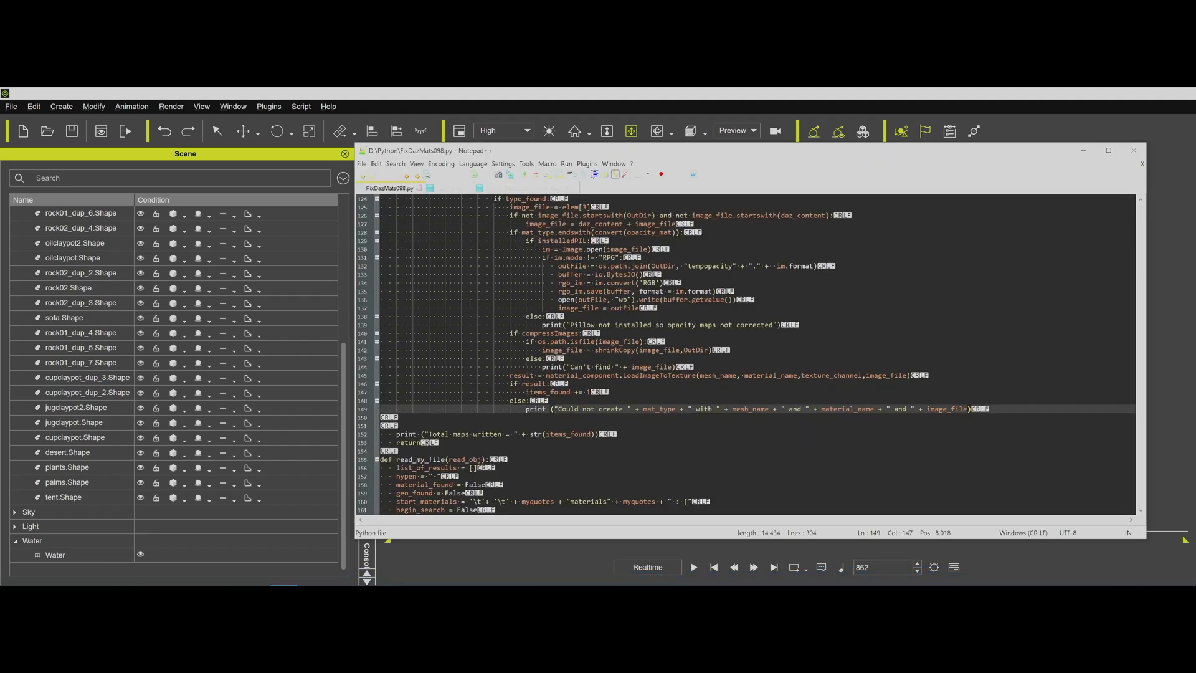
click(449, 188)
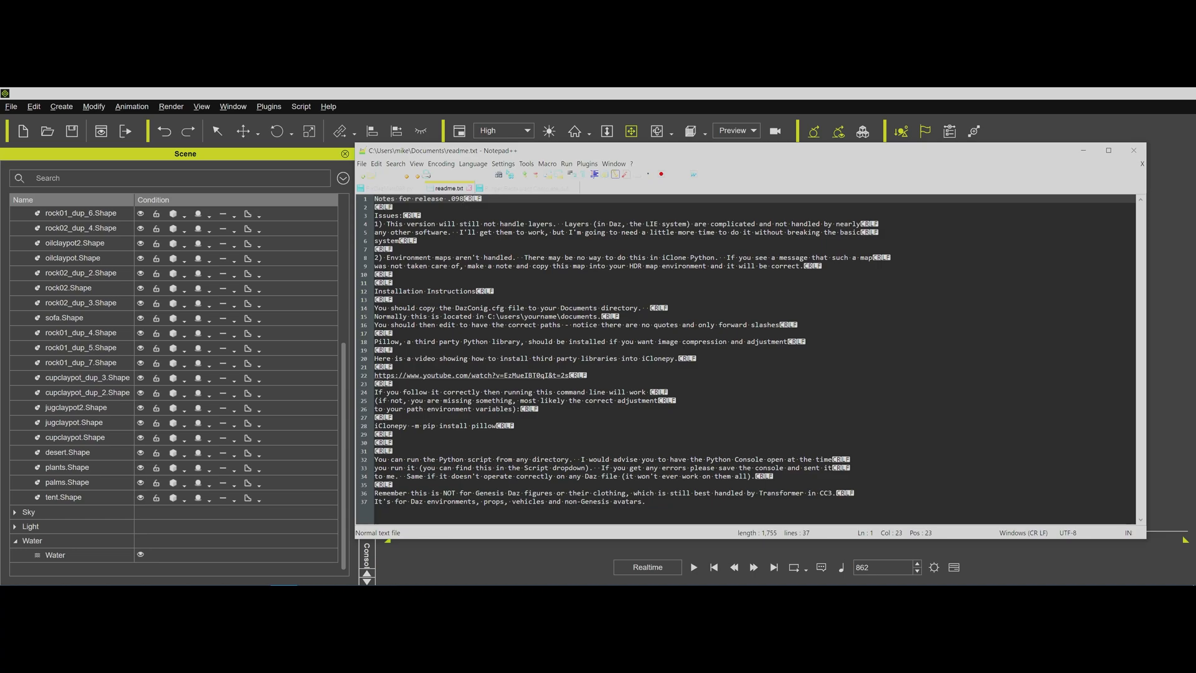
click(1082, 153)
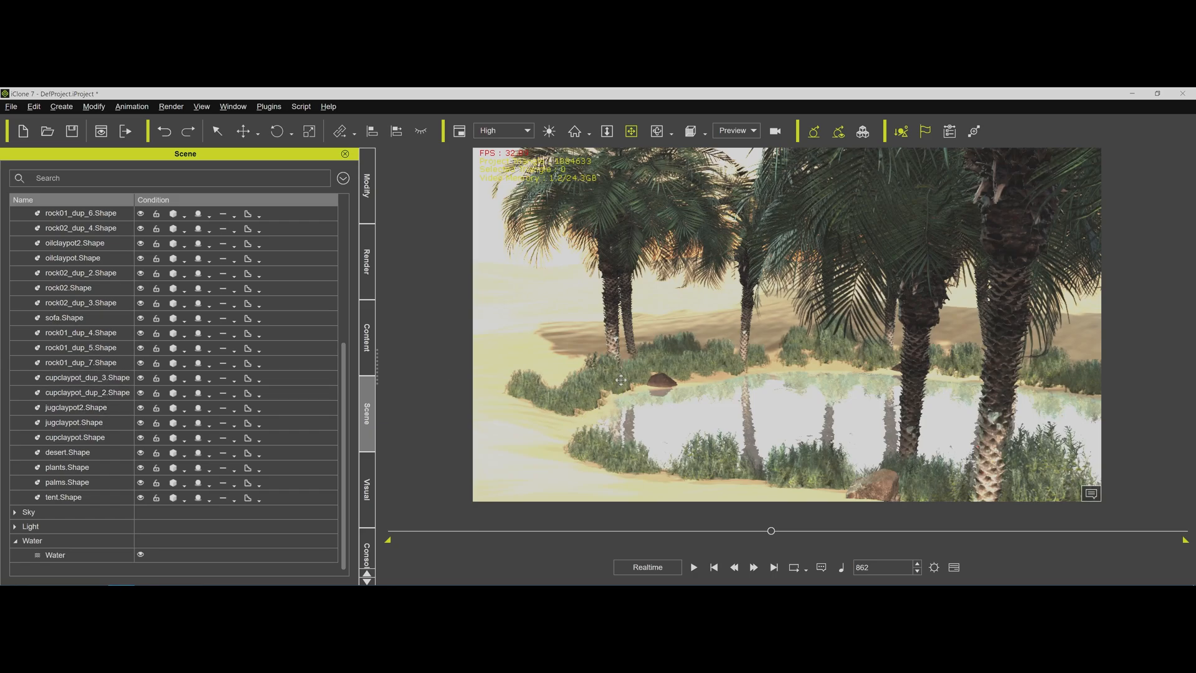
click(367, 553)
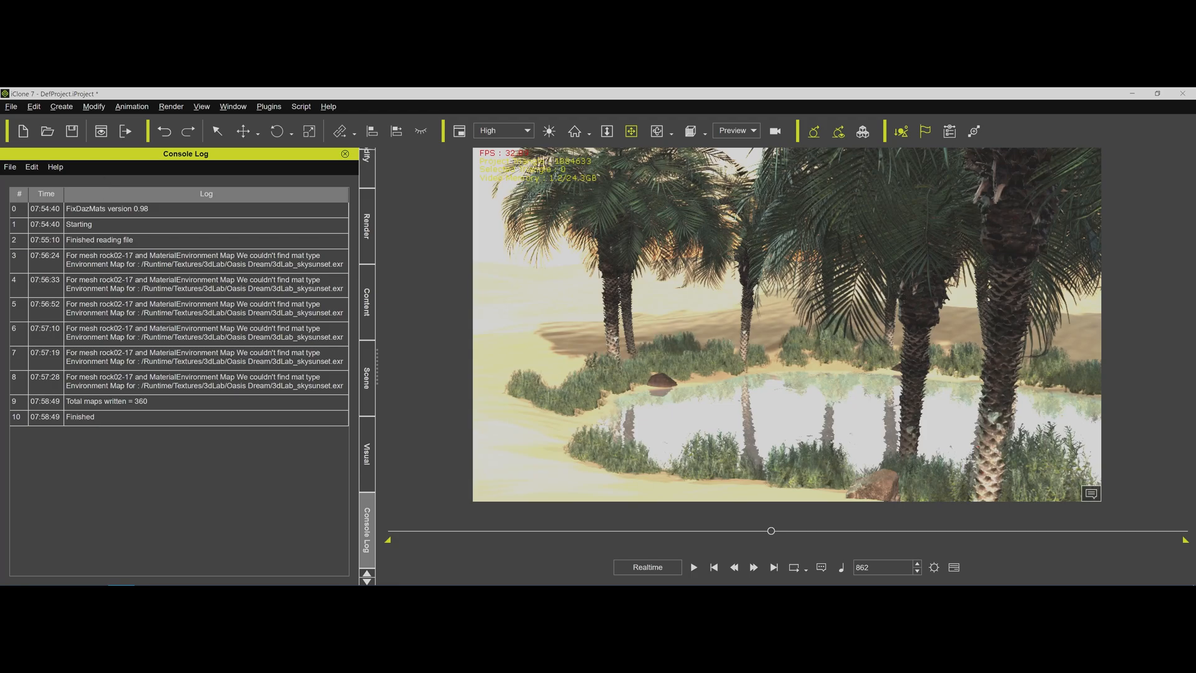